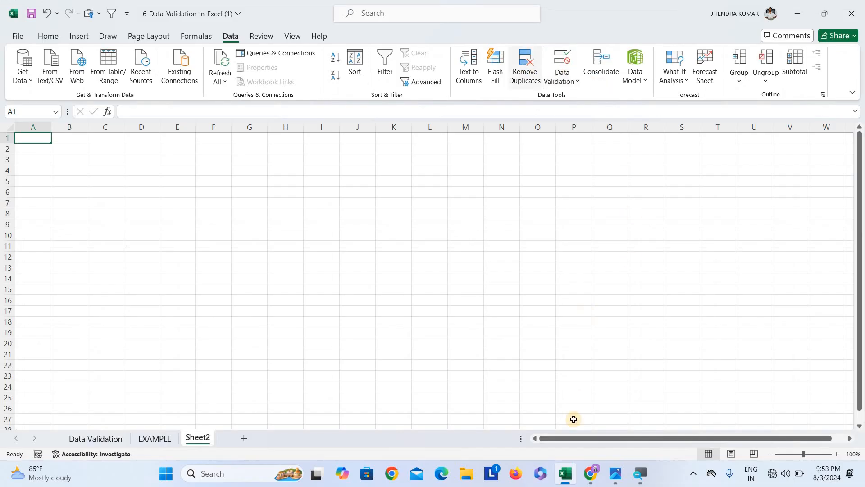
{"action": "left_click", "coordinate": [588, 474]}
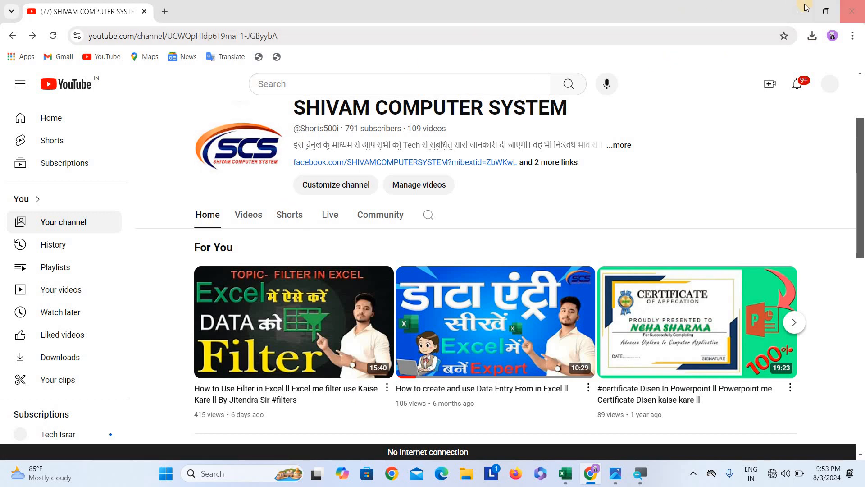
{"action": "double_click", "coordinate": [768, 13]}
{"action": "left_click", "coordinate": [769, 14]}
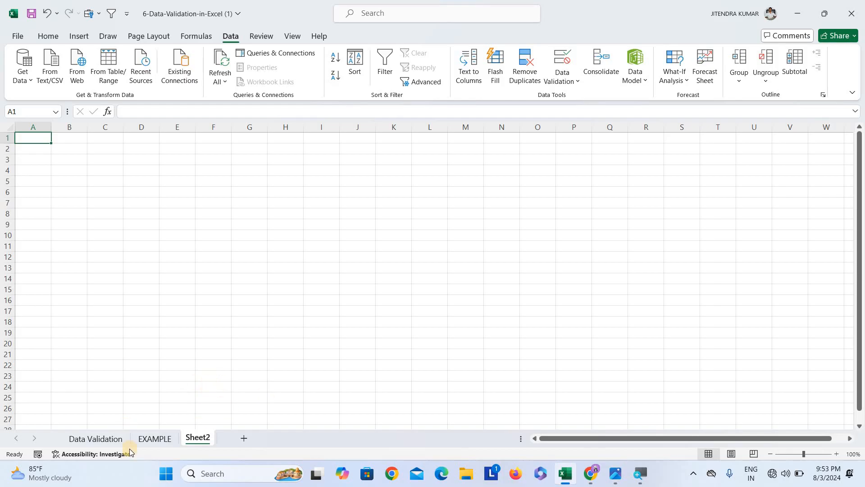
Look over the Data Validation and EXAMPLE sheets and their column headers and lists
{"action": "left_click", "coordinate": [117, 444]}
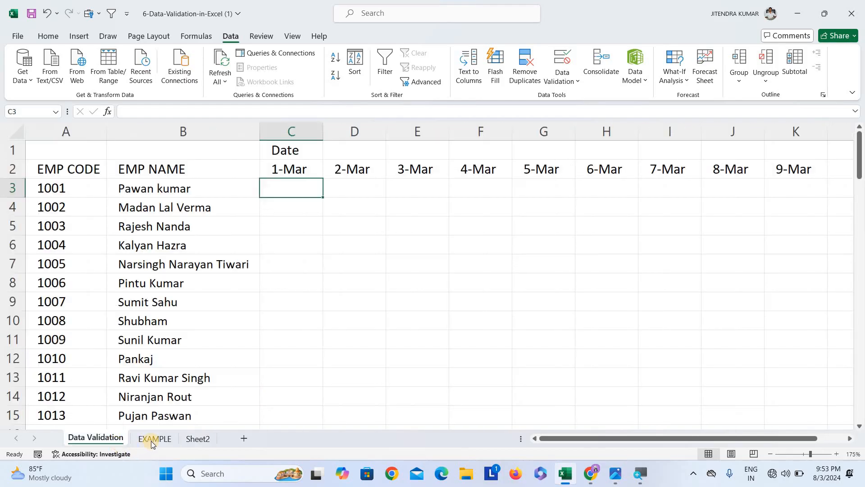
{"action": "left_click", "coordinate": [153, 440]}
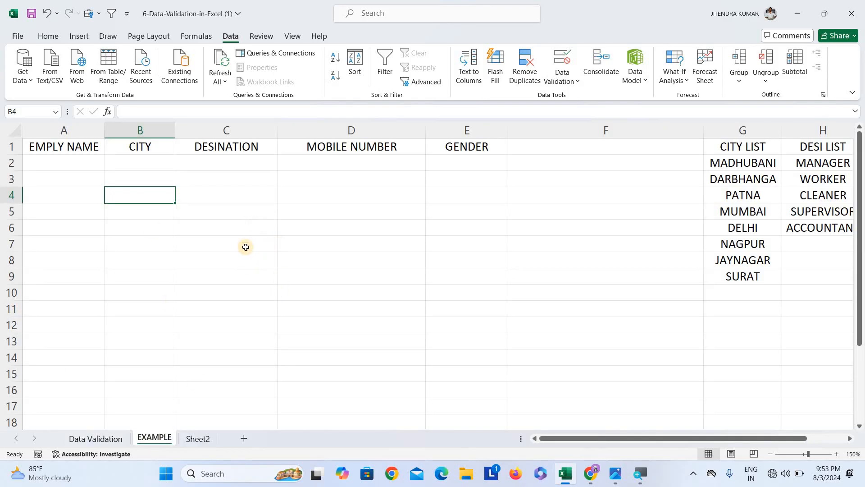
{"action": "left_click", "coordinate": [113, 439]}
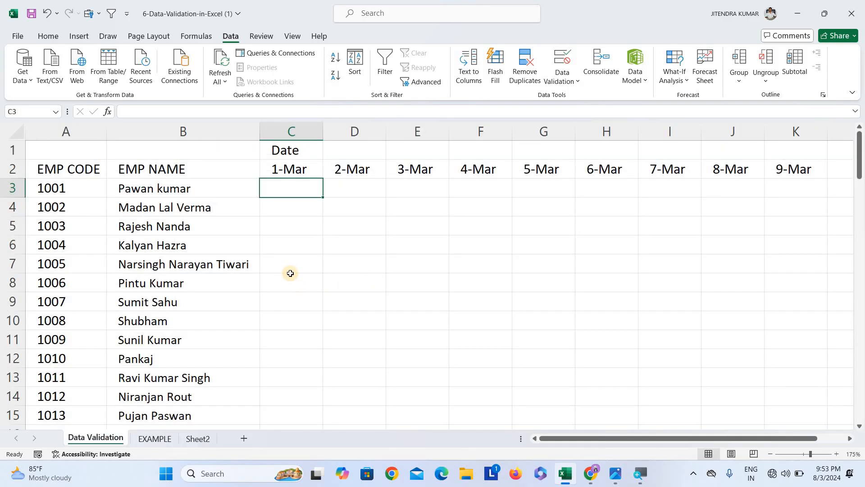
{"action": "left_click", "coordinate": [161, 441]}
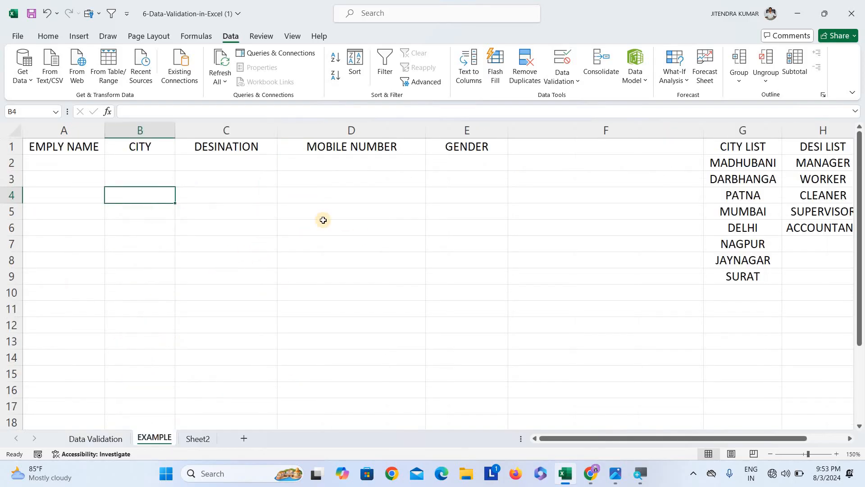
{"action": "left_click", "coordinate": [167, 215]}
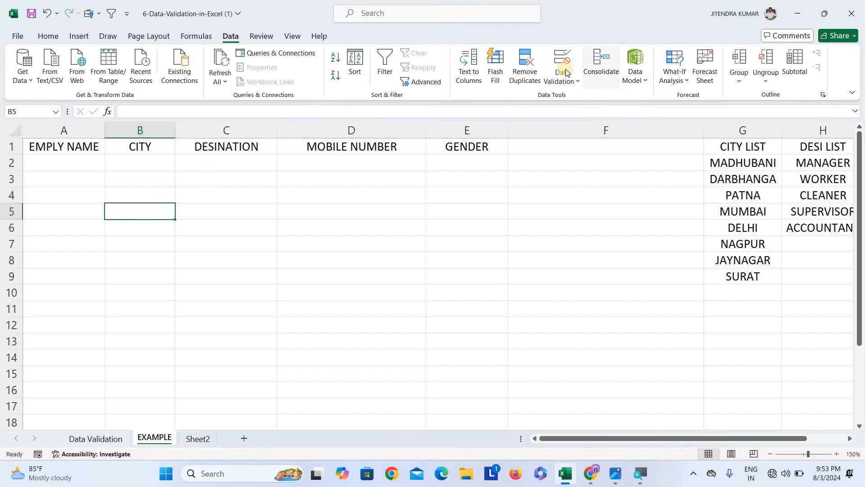
{"action": "left_click", "coordinate": [309, 264]}
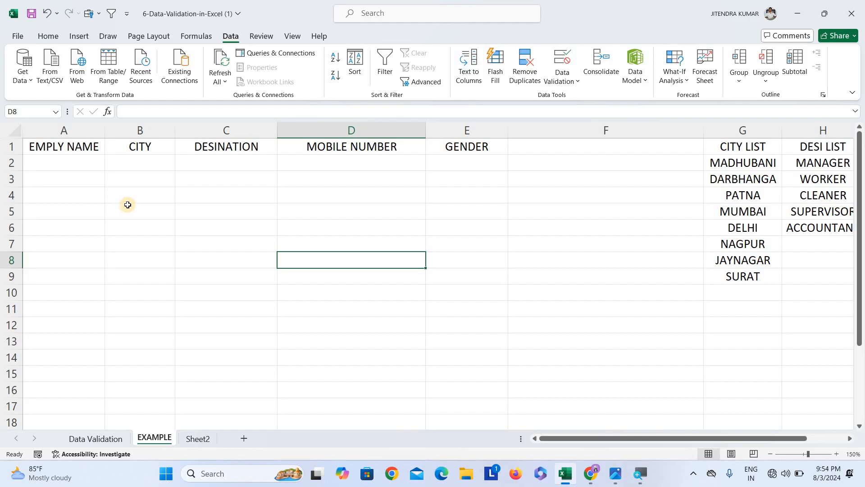
{"action": "left_click", "coordinate": [84, 165]}
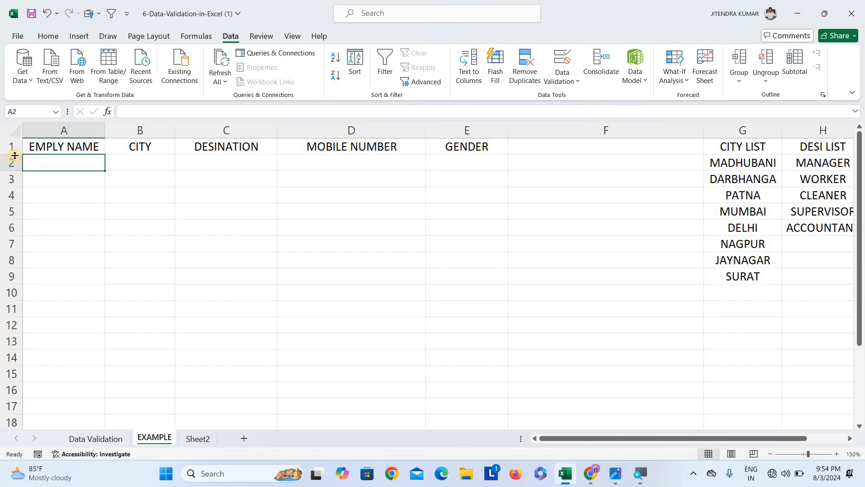
{"action": "left_click", "coordinate": [134, 162]}
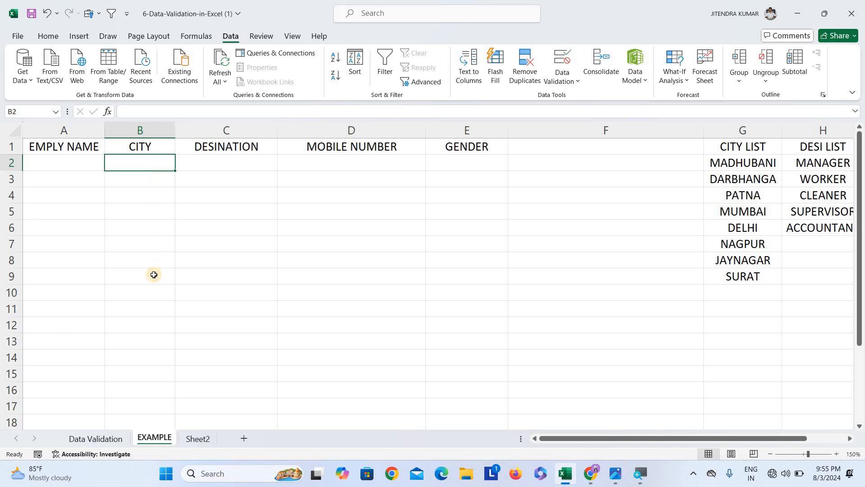
Apply List data validation to cells B2:B12 of the CITY column, using the city list G2:G9 as the source
{"action": "left_click_drag", "start_coordinate": [153, 275], "coordinate": [153, 153]}
{"action": "left_click", "coordinate": [154, 128]}
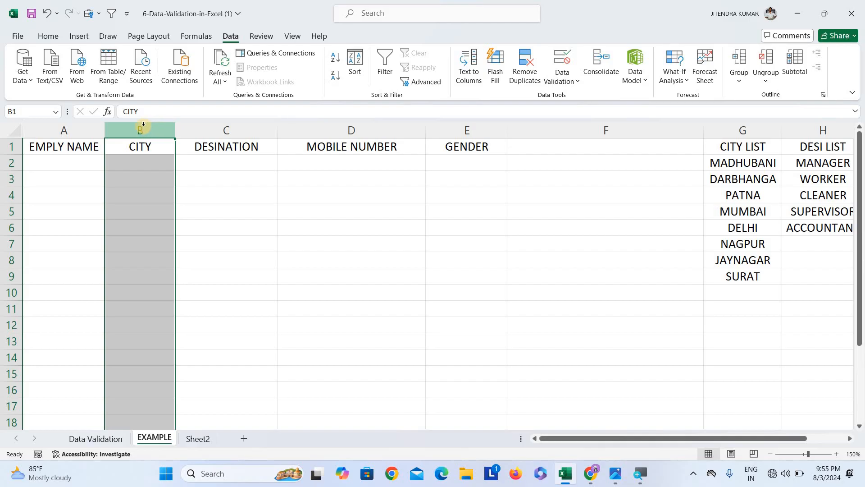
{"action": "left_click", "coordinate": [131, 165]}
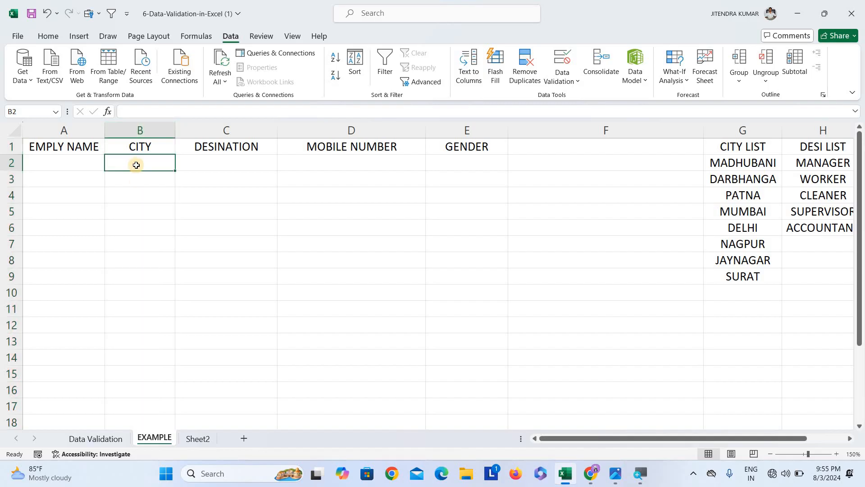
{"action": "left_click_drag", "start_coordinate": [158, 166], "coordinate": [150, 326]}
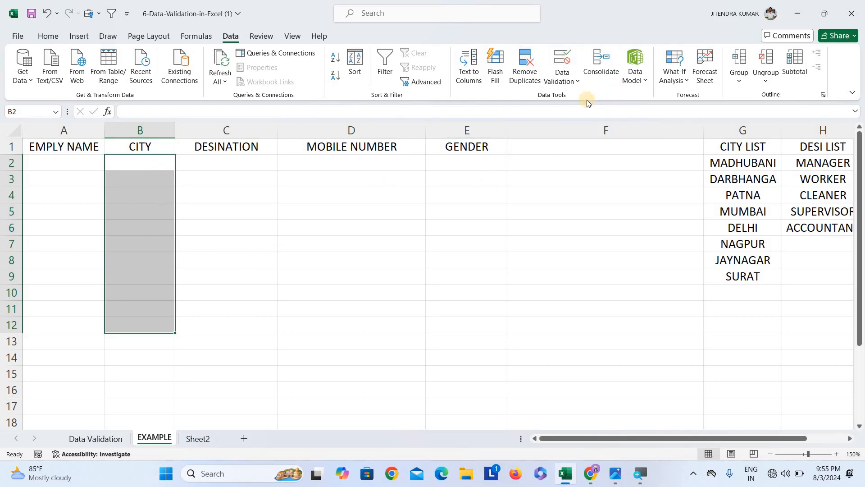
{"action": "left_click", "coordinate": [565, 62]}
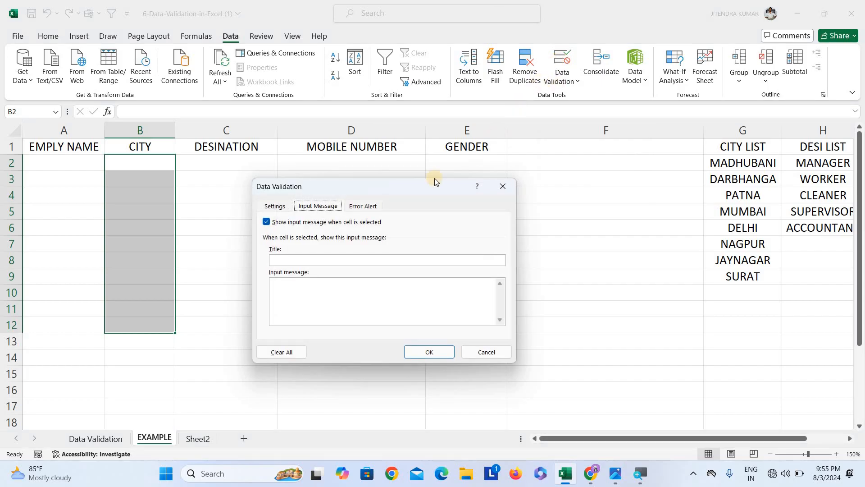
{"action": "left_click", "coordinate": [275, 208]}
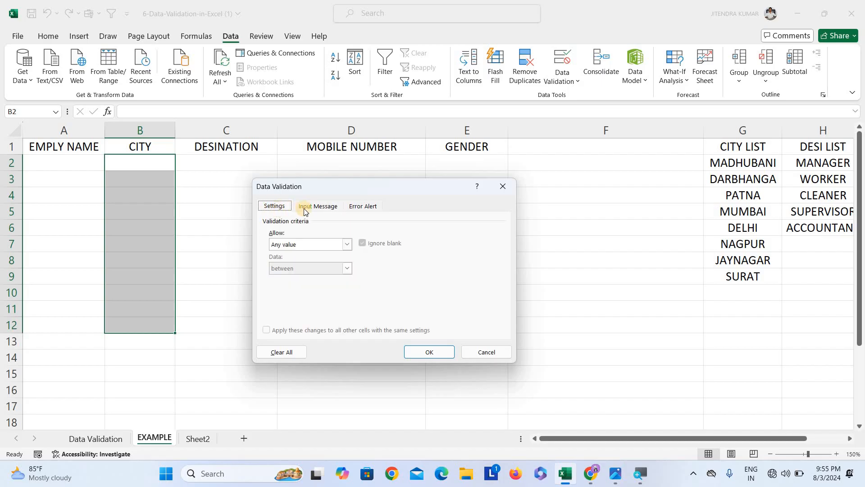
{"action": "left_click", "coordinate": [331, 207]}
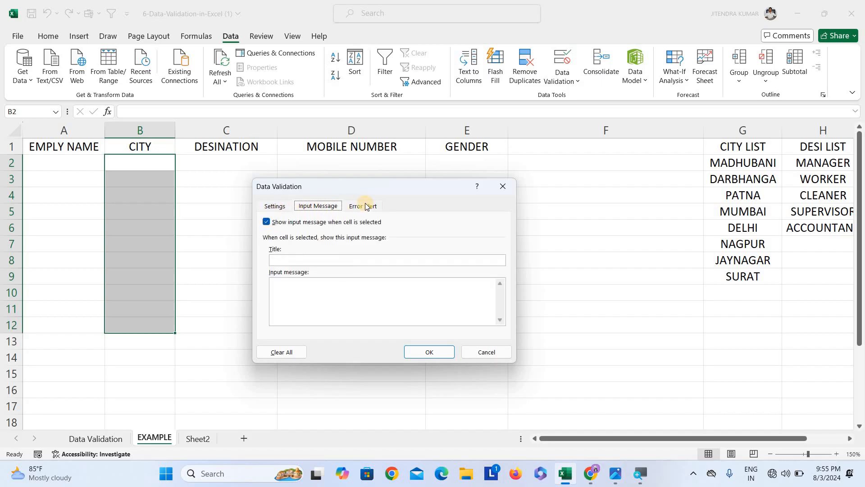
{"action": "left_click", "coordinate": [366, 207]}
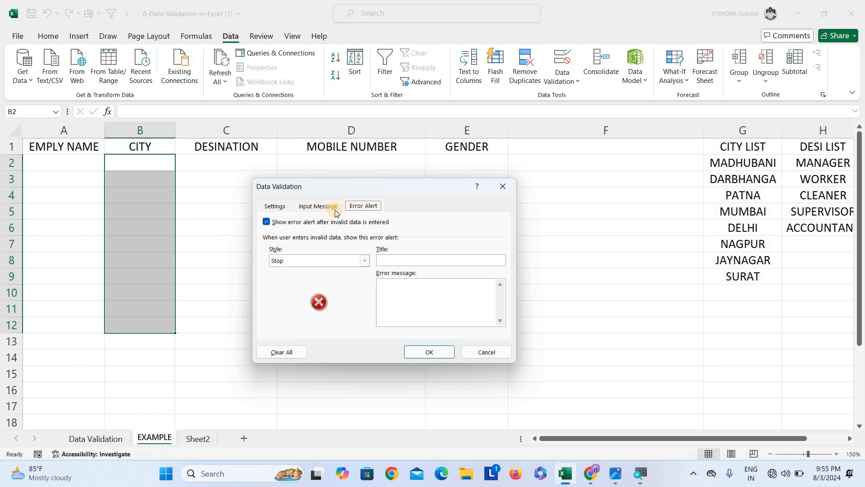
{"action": "left_click", "coordinate": [277, 207]}
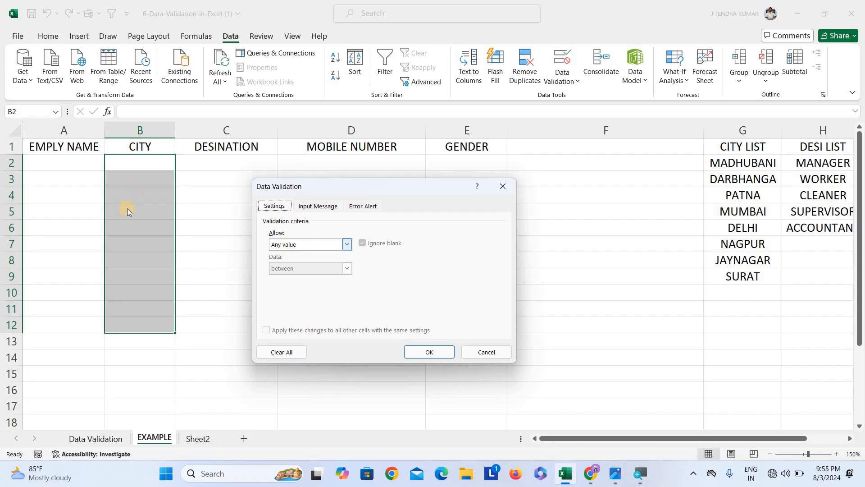
{"action": "left_click", "coordinate": [337, 245]}
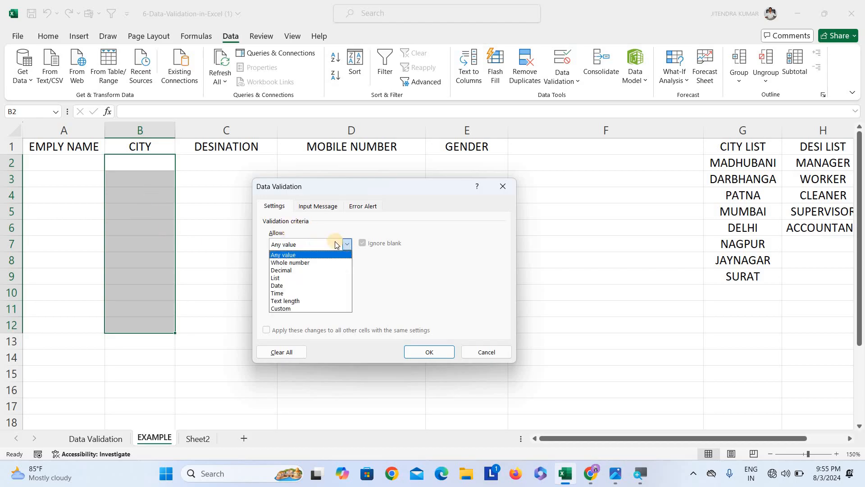
{"action": "left_click", "coordinate": [276, 278]}
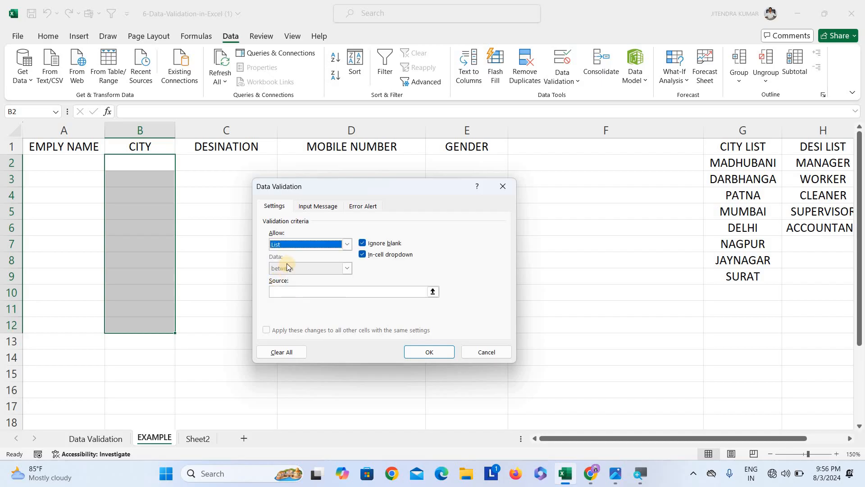
{"action": "left_click", "coordinate": [289, 291]}
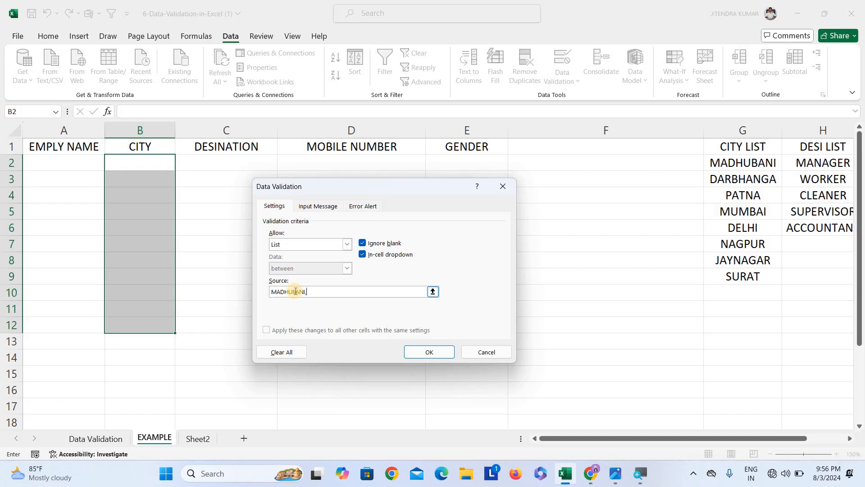
{"action": "key", "text": "BackSpace"}
{"action": "key", "text": "BackSpace"}
{"action": "key", "text": "BackSpace"}
{"action": "key", "text": "BackSpace"}
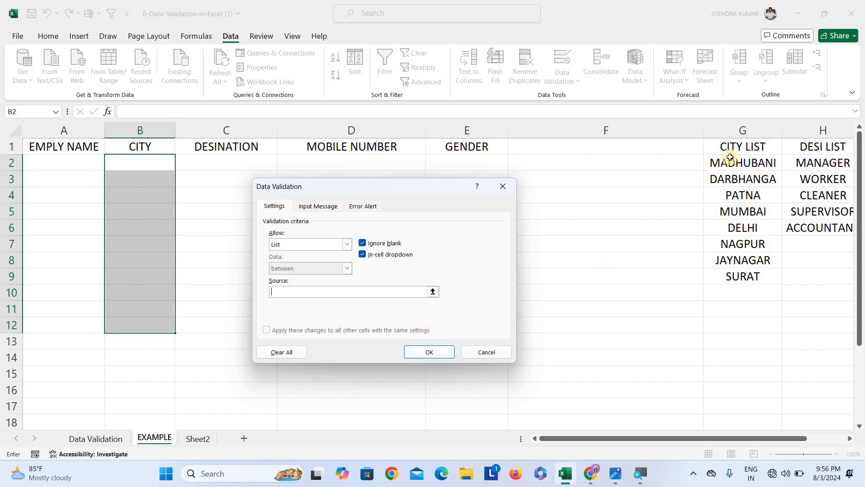
{"action": "left_click_drag", "start_coordinate": [731, 162], "coordinate": [739, 275]}
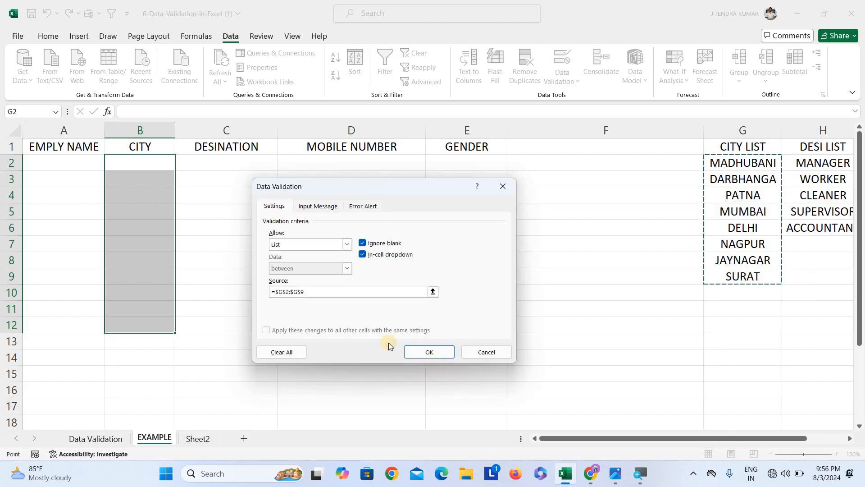
{"action": "left_click", "coordinate": [435, 353]}
Pick cities from the dropdowns in B2 to B5: DARBHANGA, MUMBAI, PATNA and MUMBAI
{"action": "left_click", "coordinate": [196, 210]}
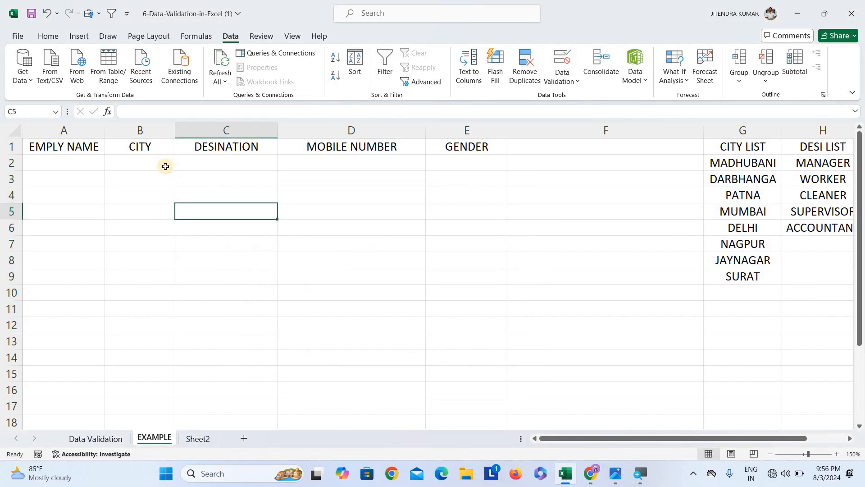
{"action": "left_click", "coordinate": [160, 161]}
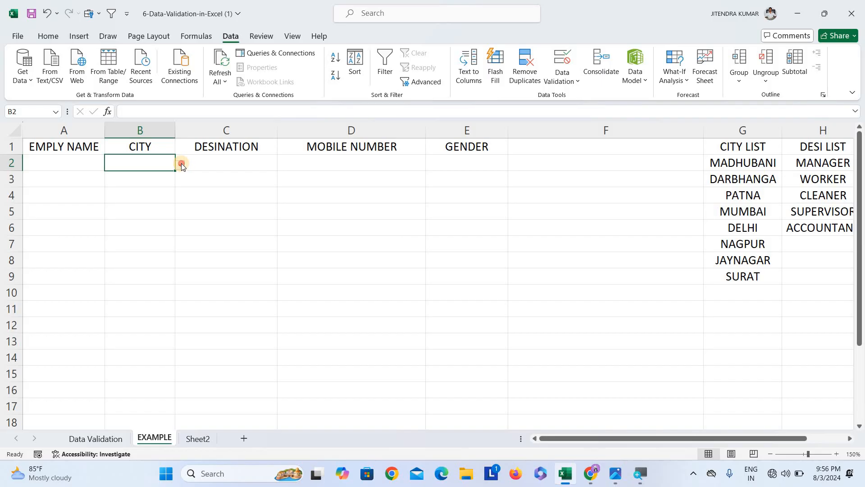
{"action": "left_click", "coordinate": [181, 164]}
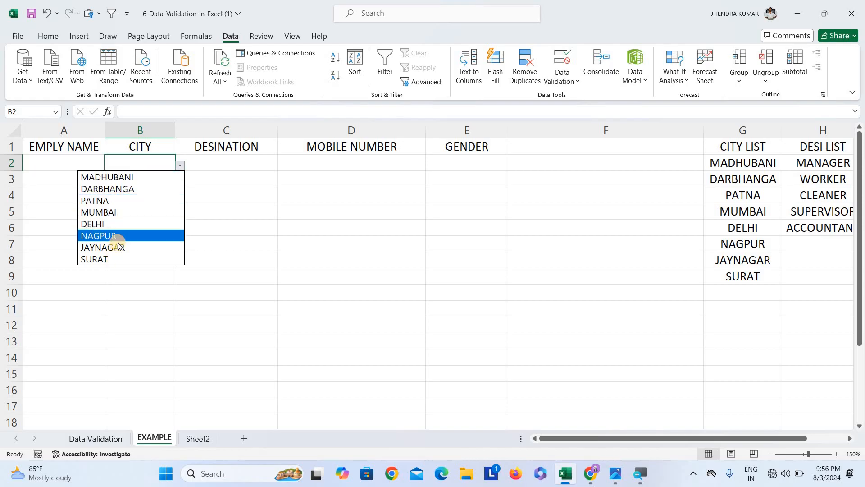
{"action": "left_click", "coordinate": [134, 191]}
{"action": "left_click", "coordinate": [172, 184]}
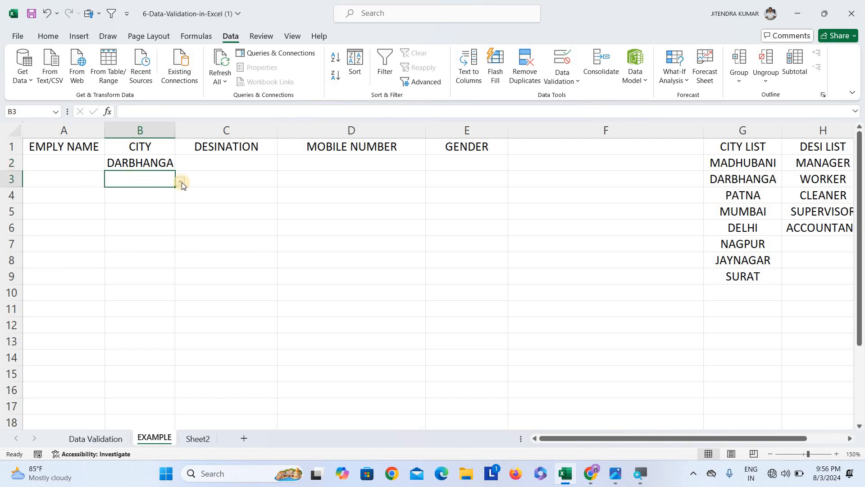
{"action": "left_click", "coordinate": [182, 182]}
{"action": "left_click", "coordinate": [151, 227]}
{"action": "left_click", "coordinate": [150, 194]}
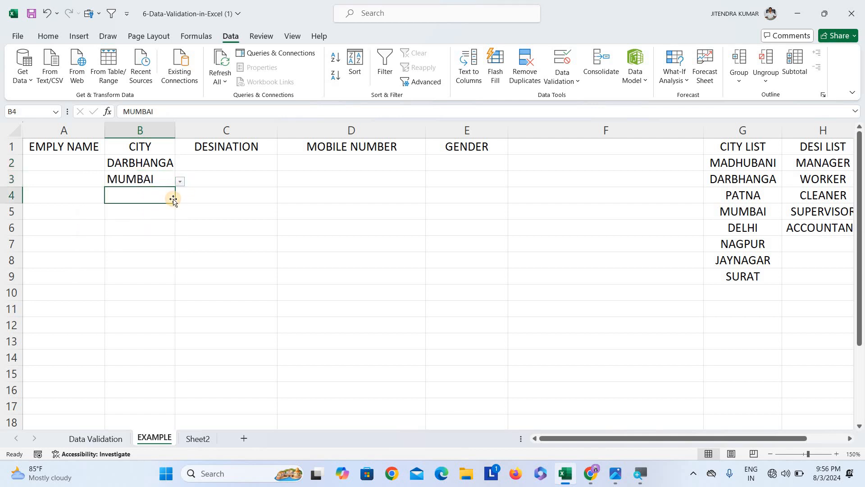
{"action": "left_click", "coordinate": [179, 197]}
{"action": "left_click", "coordinate": [149, 233]}
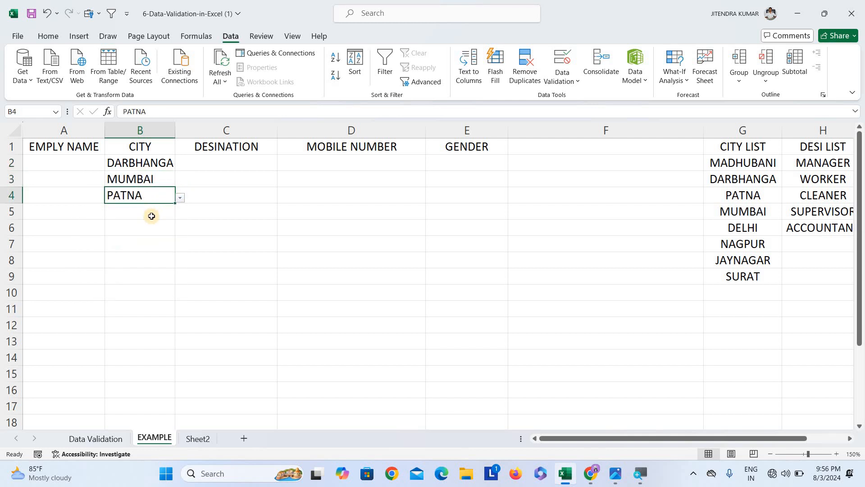
{"action": "left_click", "coordinate": [173, 212]}
{"action": "left_click", "coordinate": [179, 214]}
{"action": "left_click", "coordinate": [142, 256]}
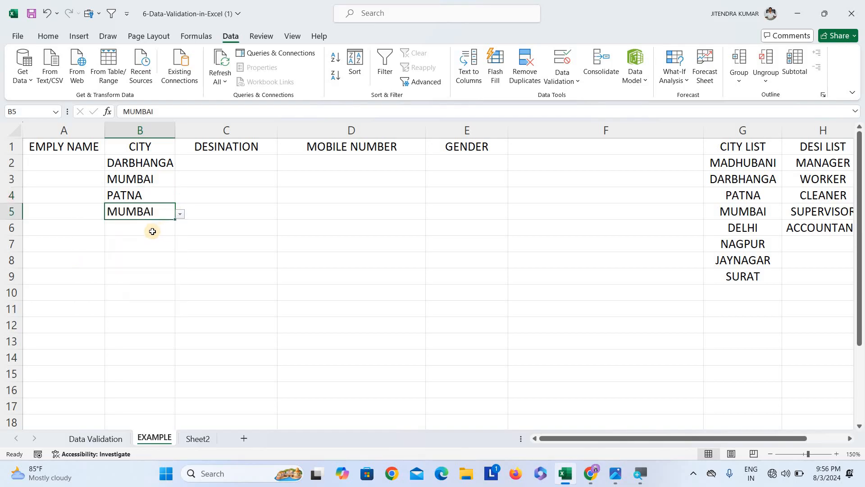
Try entering ADSSGD as a city in B6 and cancel the rejected entry
{"action": "left_click", "coordinate": [152, 228]}
{"action": "type", "text": "ADSSGD"}
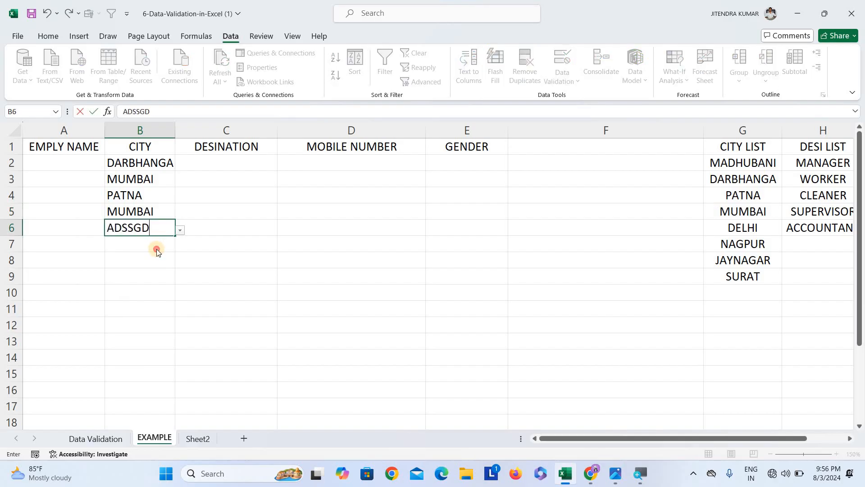
{"action": "key", "text": "Return"}
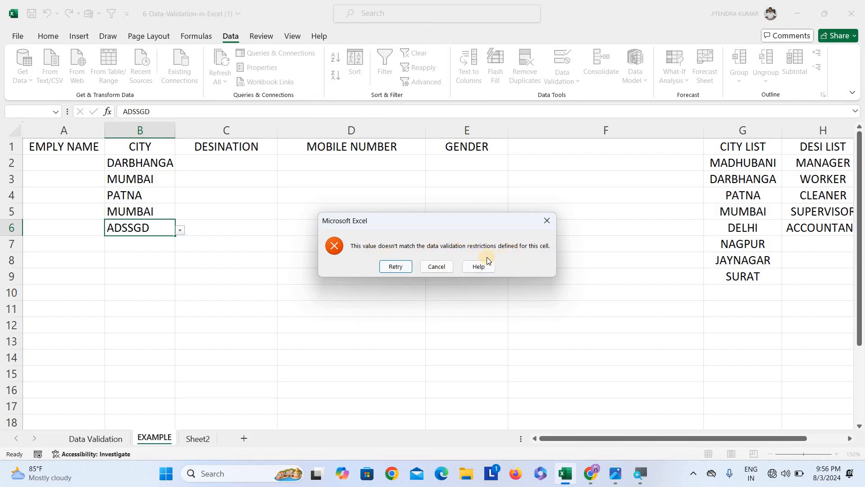
{"action": "left_click", "coordinate": [436, 266]}
Enter DELHI as the city in B6
{"action": "left_click", "coordinate": [180, 231]}
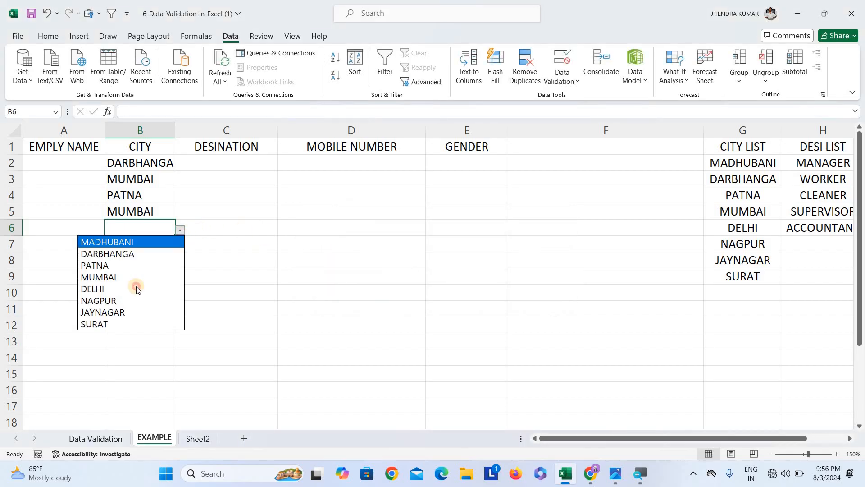
{"action": "left_click", "coordinate": [138, 279]}
{"action": "type", "text": "DELHI"}
{"action": "key", "text": "Return"}
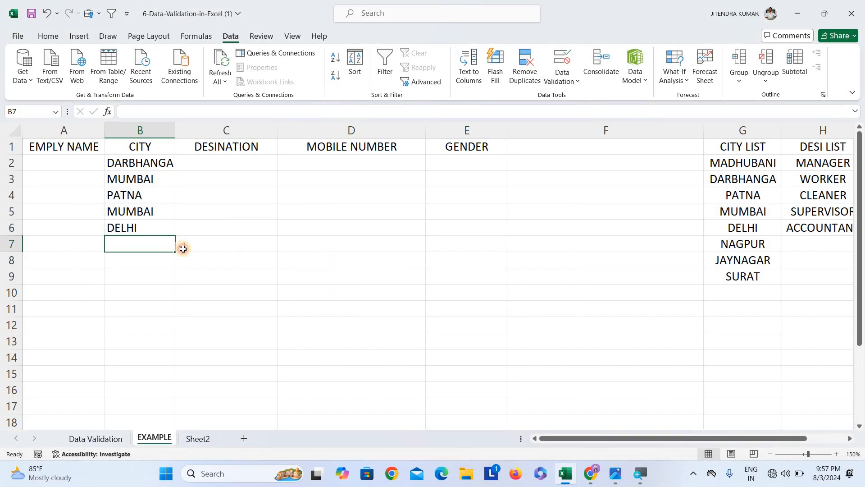
{"action": "key", "text": "Tab"}
{"action": "left_click", "coordinate": [156, 247]}
{"action": "left_click", "coordinate": [236, 164]}
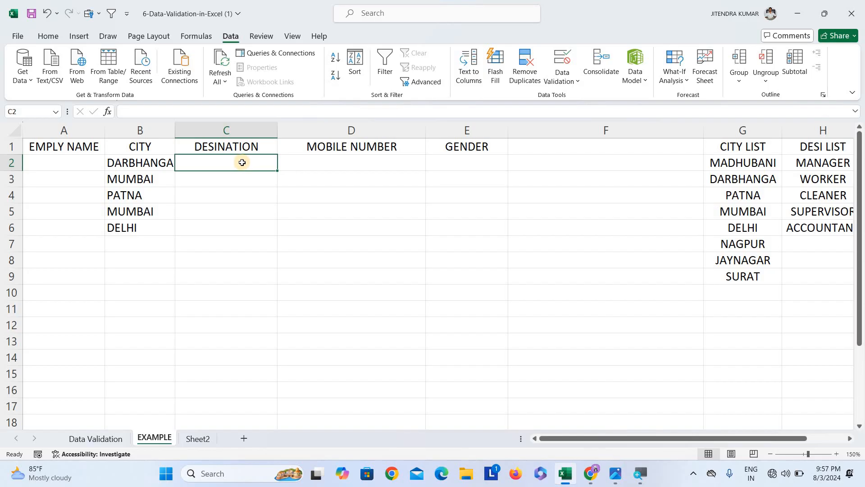
Apply List data validation to the DESINATION column C, using the designation list H2:H6 as the source
{"action": "left_click", "coordinate": [246, 131]}
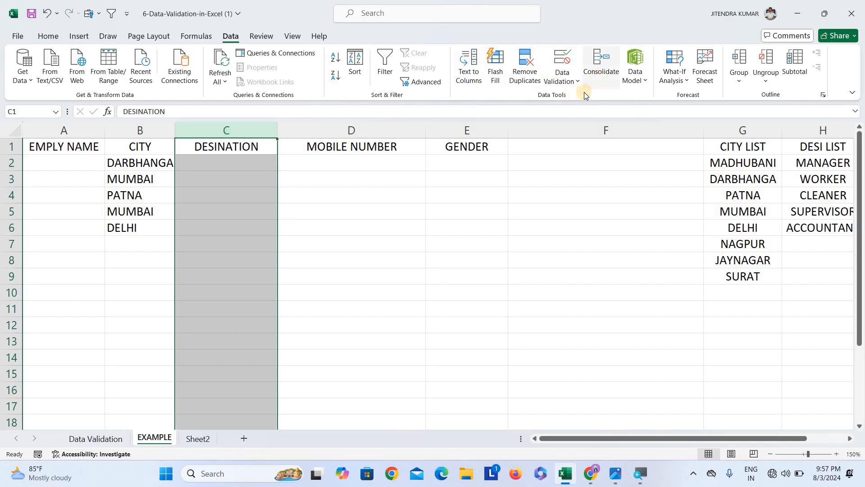
{"action": "left_click", "coordinate": [563, 59]}
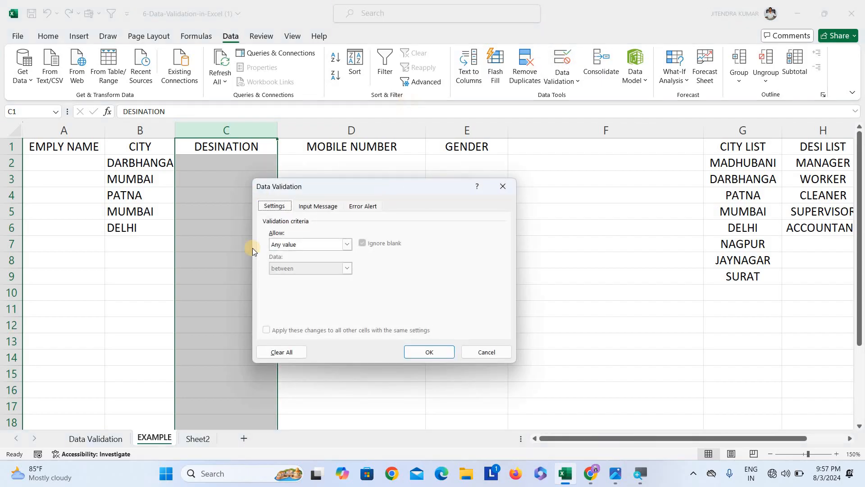
{"action": "left_click", "coordinate": [318, 244]}
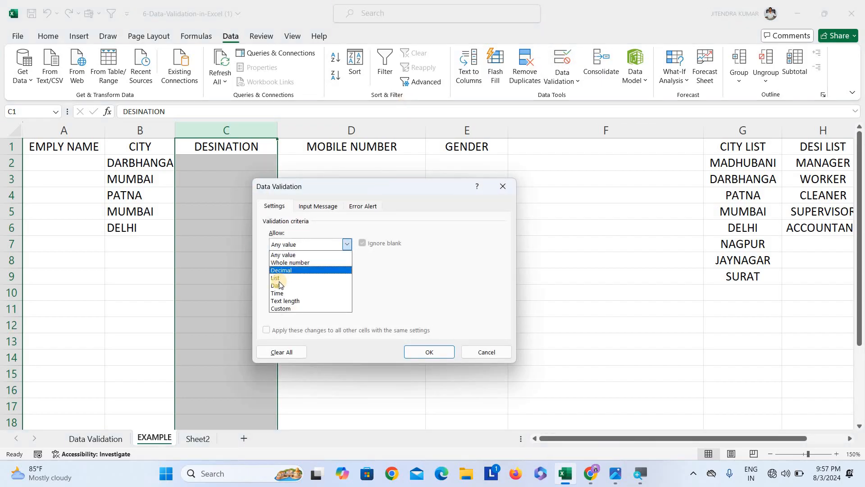
{"action": "left_click", "coordinate": [312, 278]}
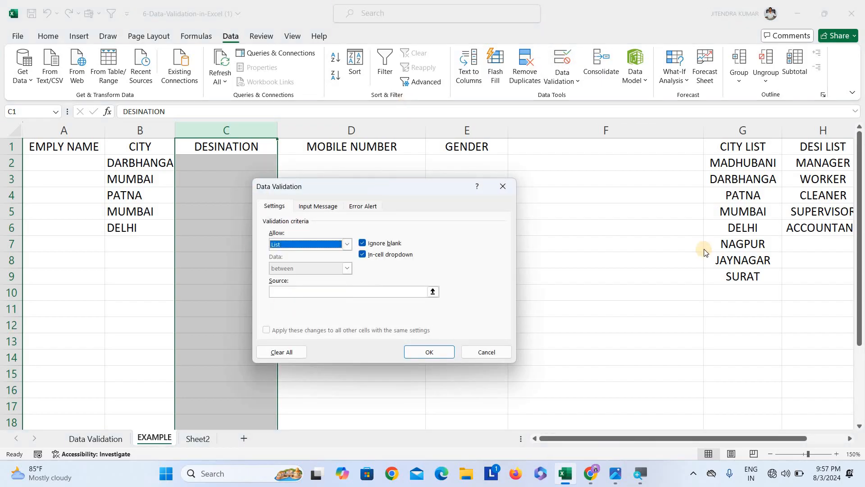
{"action": "left_click", "coordinate": [376, 291]}
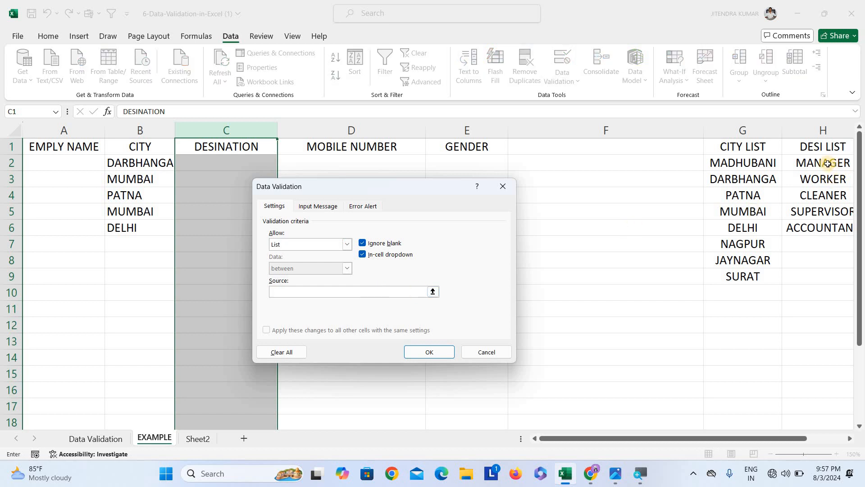
{"action": "left_click_drag", "start_coordinate": [823, 162], "coordinate": [823, 230]}
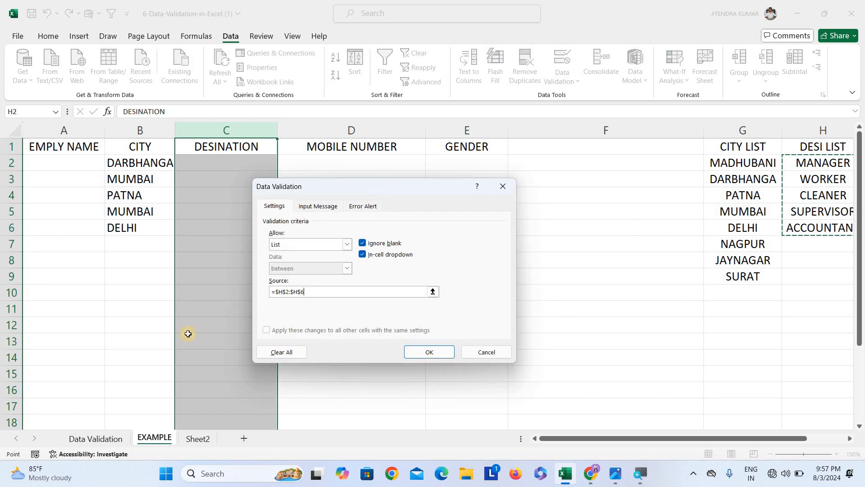
{"action": "left_click", "coordinate": [429, 352]}
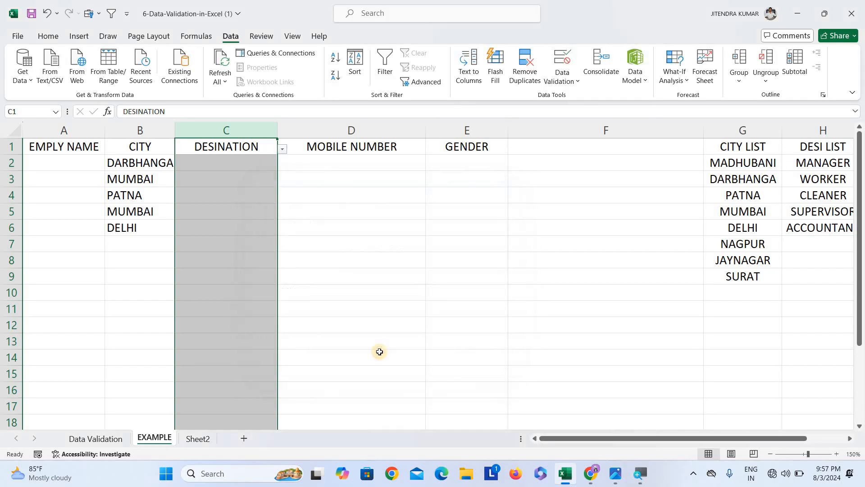
Pick CLEANER from the designation dropdown in C2
{"action": "left_click", "coordinate": [256, 229]}
{"action": "left_click", "coordinate": [246, 163]}
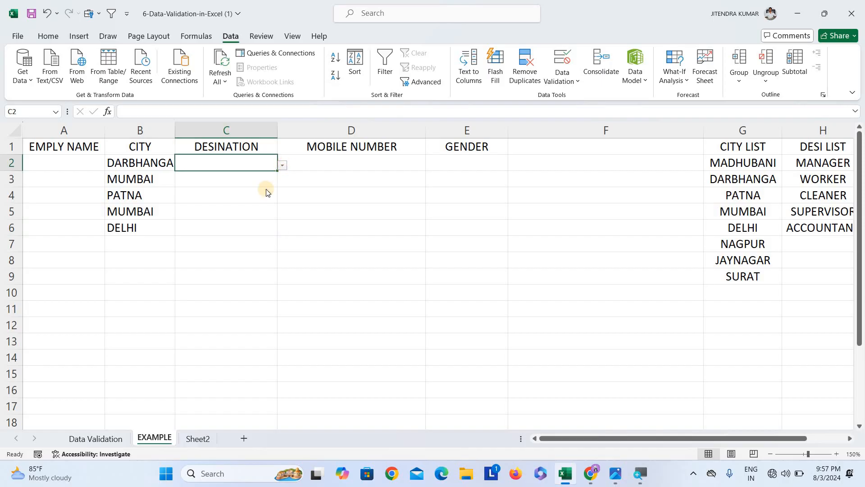
{"action": "key", "text": "alt+Down"}
{"action": "left_click", "coordinate": [238, 199]}
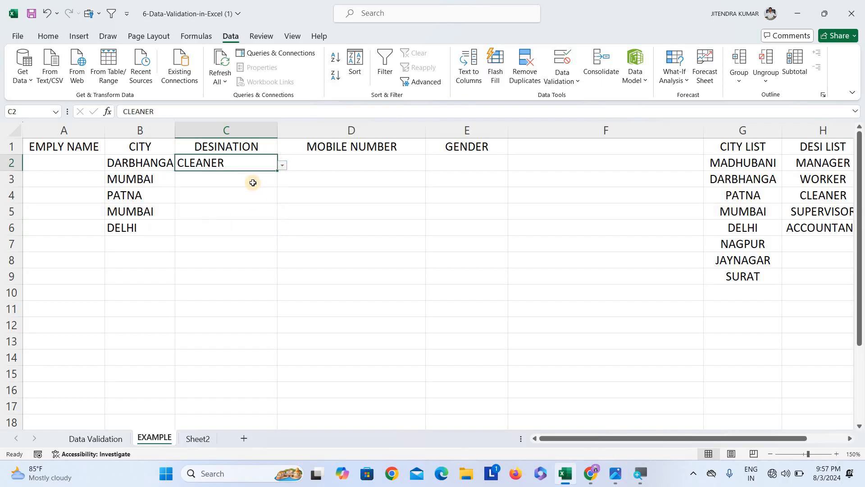
Pick CLEANER from the designation dropdown in C3
{"action": "left_click", "coordinate": [252, 183]}
{"action": "left_click", "coordinate": [287, 180]}
{"action": "left_click", "coordinate": [246, 182]}
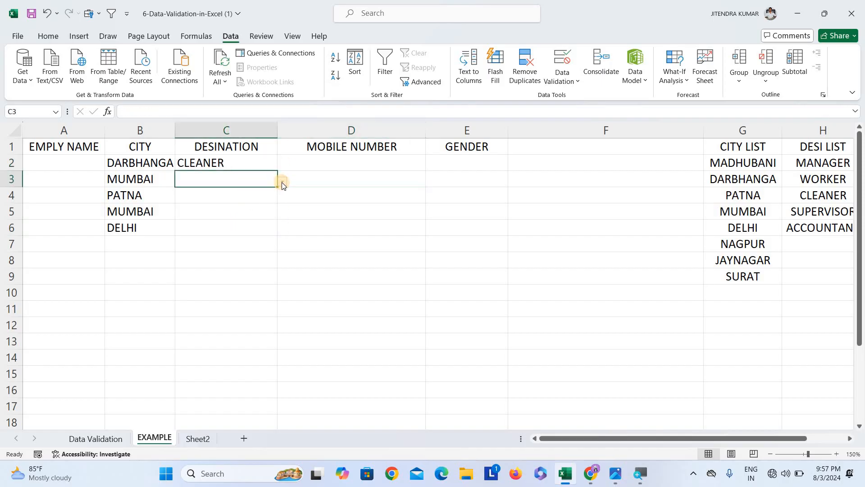
{"action": "key", "text": "alt+Down"}
{"action": "left_click", "coordinate": [251, 215]}
Change C3's designation to SUPERVISOR using its dropdown
{"action": "left_click", "coordinate": [251, 195]}
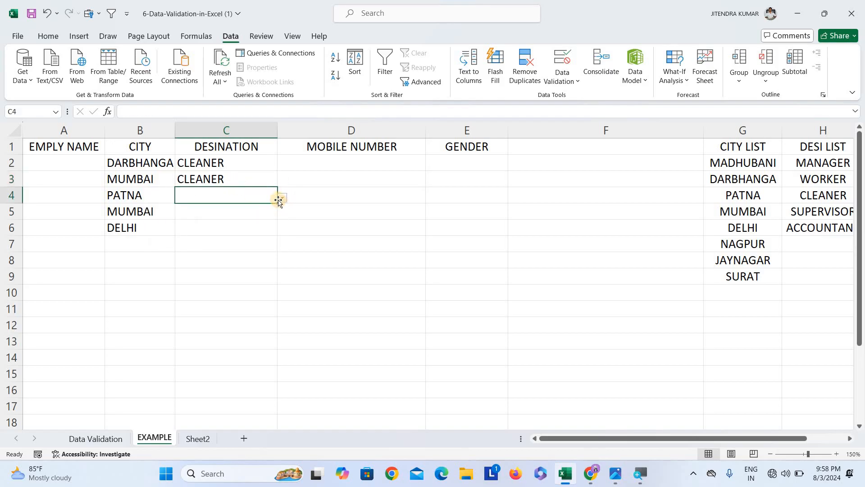
{"action": "left_click", "coordinate": [280, 200]}
{"action": "left_click", "coordinate": [273, 184]}
{"action": "key", "text": "alt+Down"}
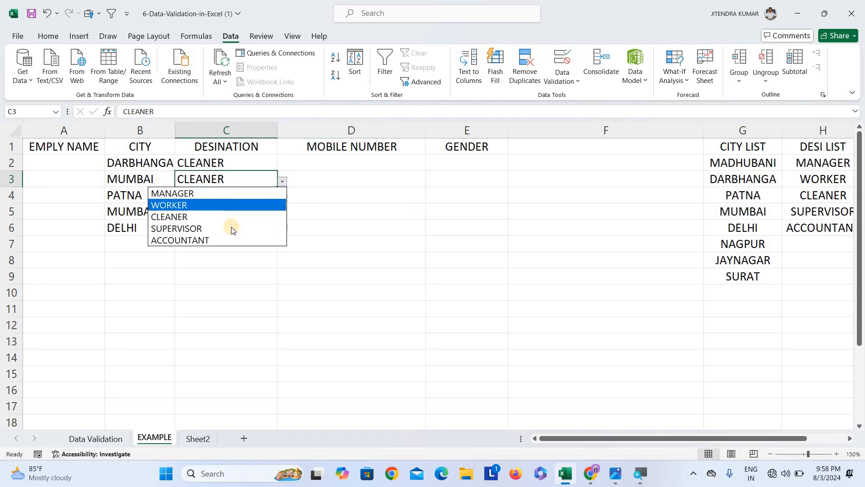
{"action": "left_click", "coordinate": [231, 226]}
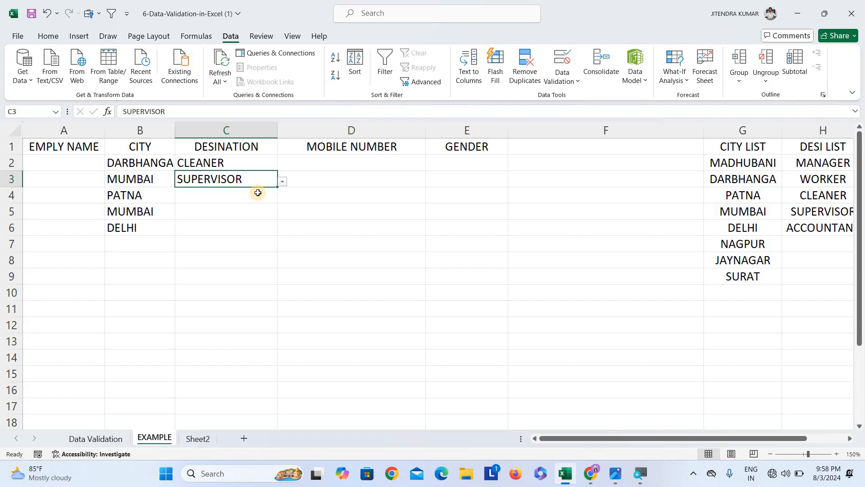
Change column C's list validation source to H2:H9 to include blank rows for future designations
{"action": "left_click", "coordinate": [250, 128]}
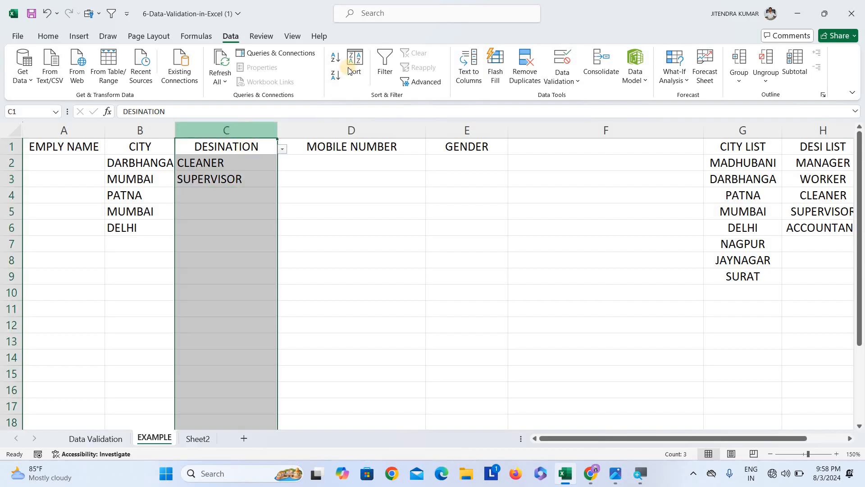
{"action": "left_click", "coordinate": [566, 63]}
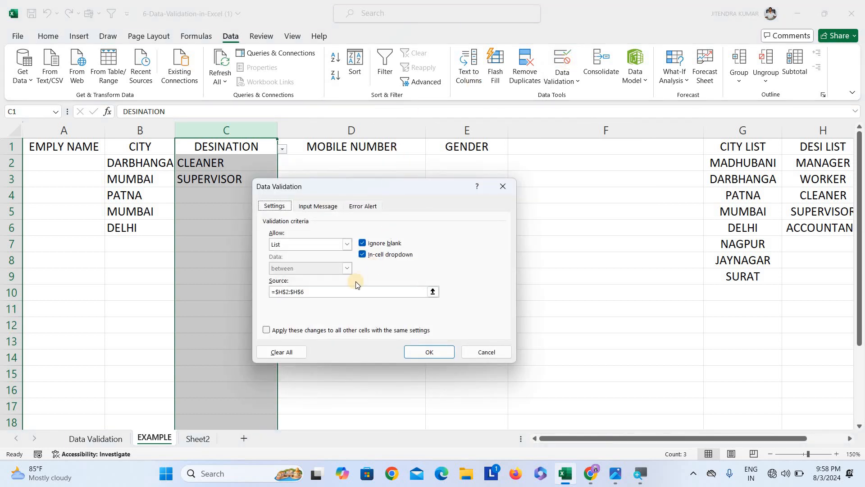
{"action": "left_click", "coordinate": [280, 292]}
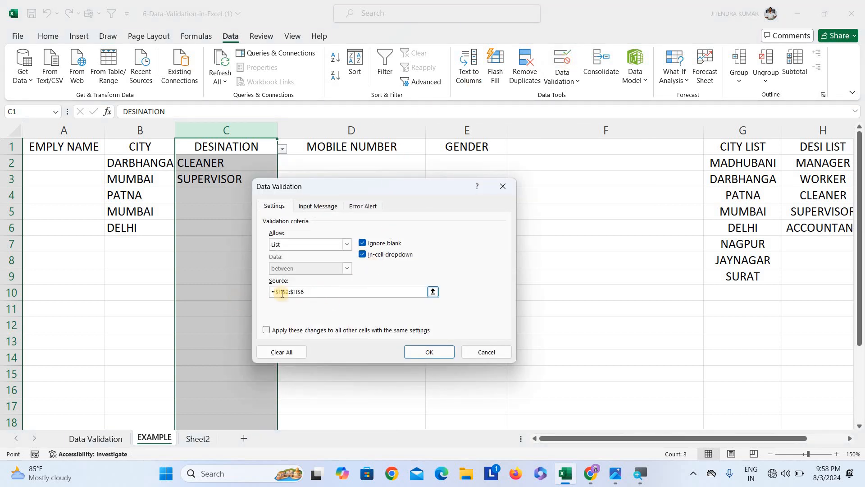
{"action": "left_click_drag", "start_coordinate": [261, 292], "coordinate": [304, 292]}
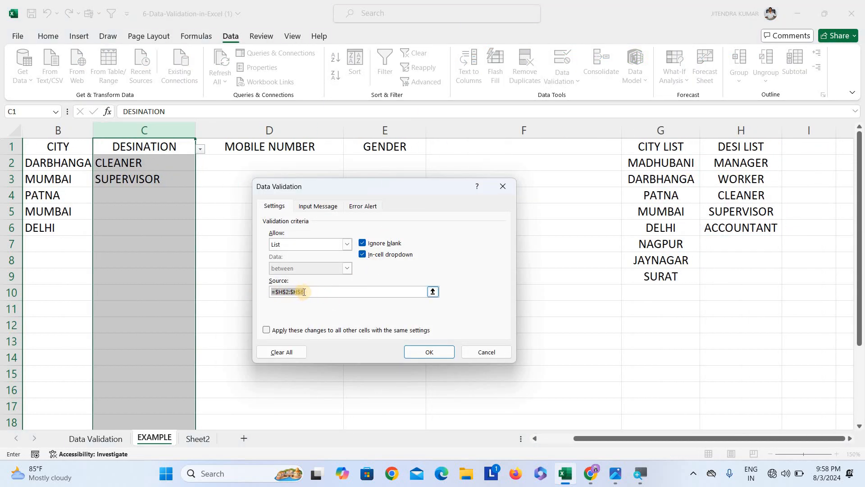
{"action": "key", "text": "BackSpace"}
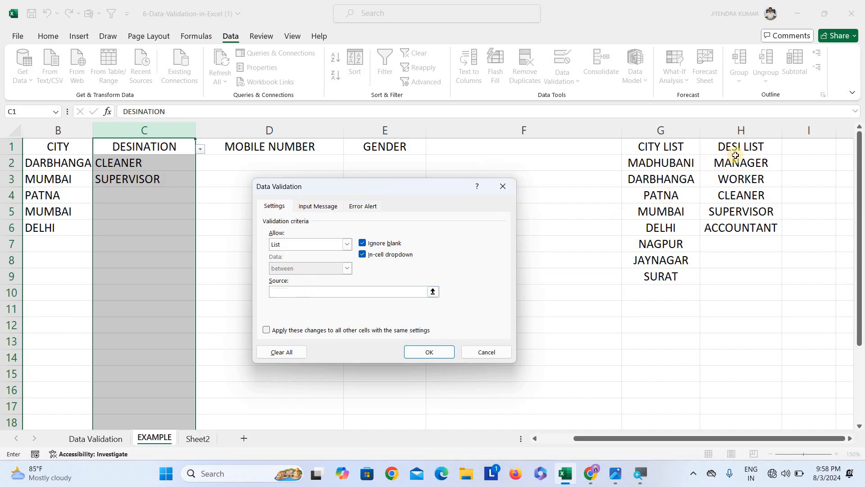
{"action": "left_click_drag", "start_coordinate": [740, 162], "coordinate": [746, 272]}
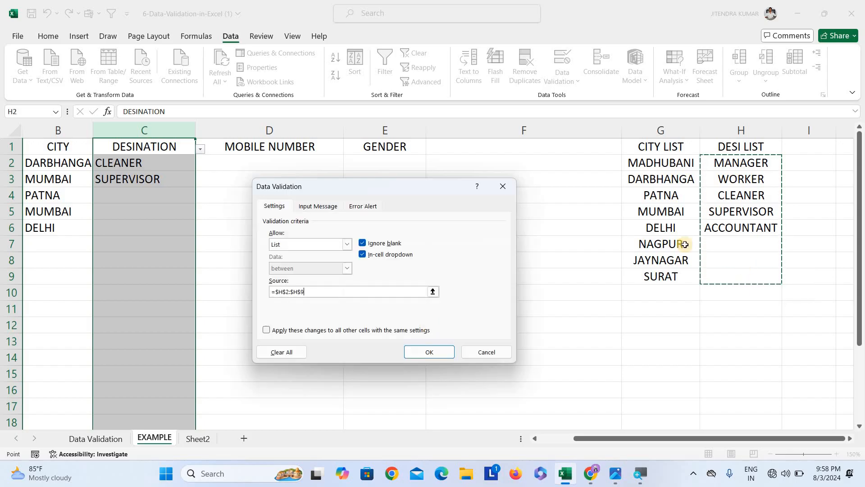
{"action": "left_click", "coordinate": [428, 351]}
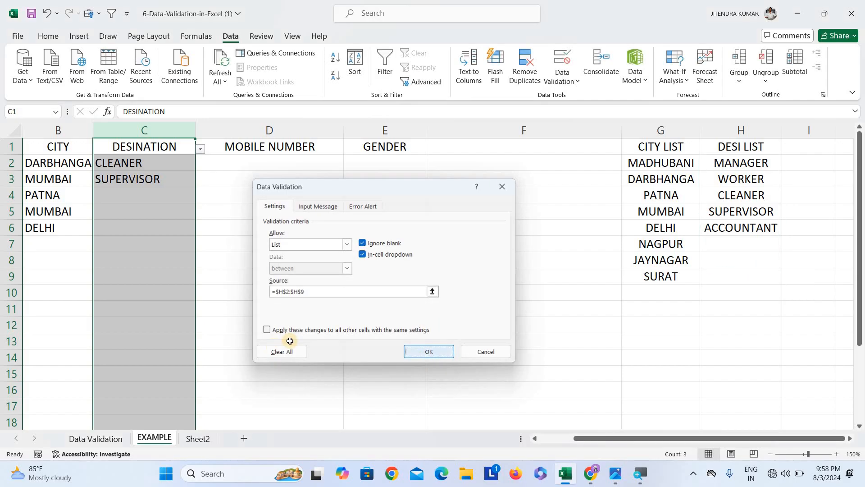
Open the designation dropdown in C4 to review its options, then close it without choosing
{"action": "left_click", "coordinate": [167, 193]}
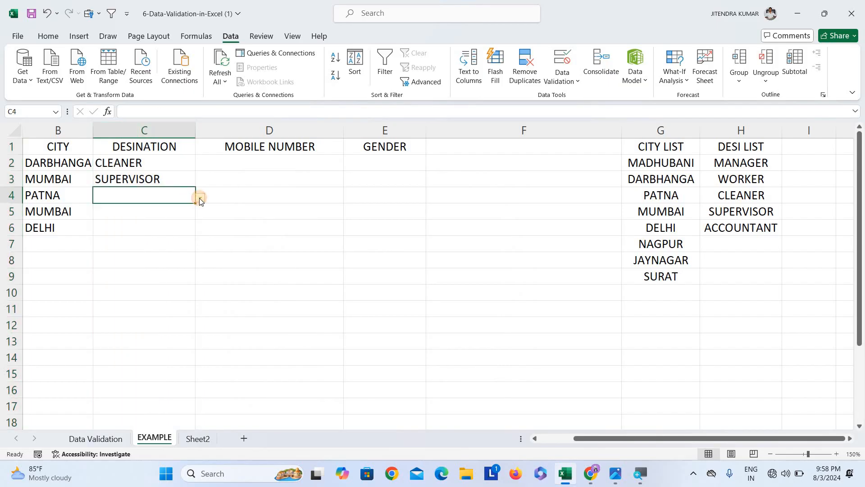
{"action": "left_click", "coordinate": [200, 199]}
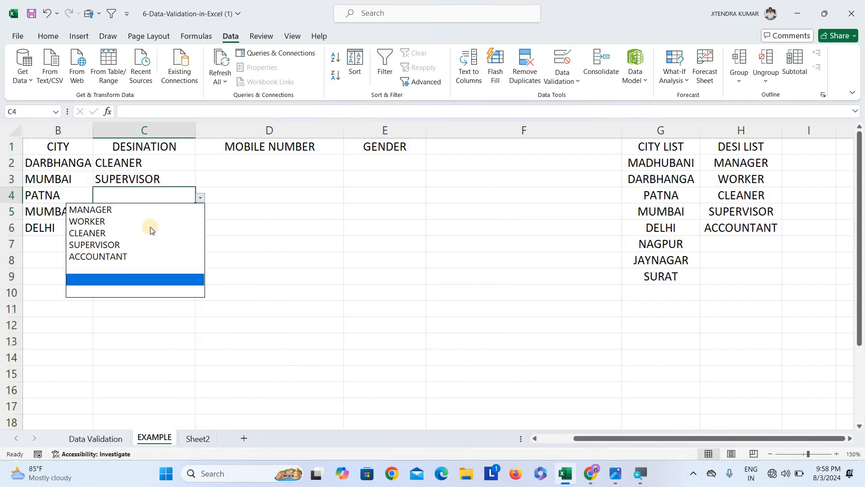
{"action": "key", "text": "Escape"}
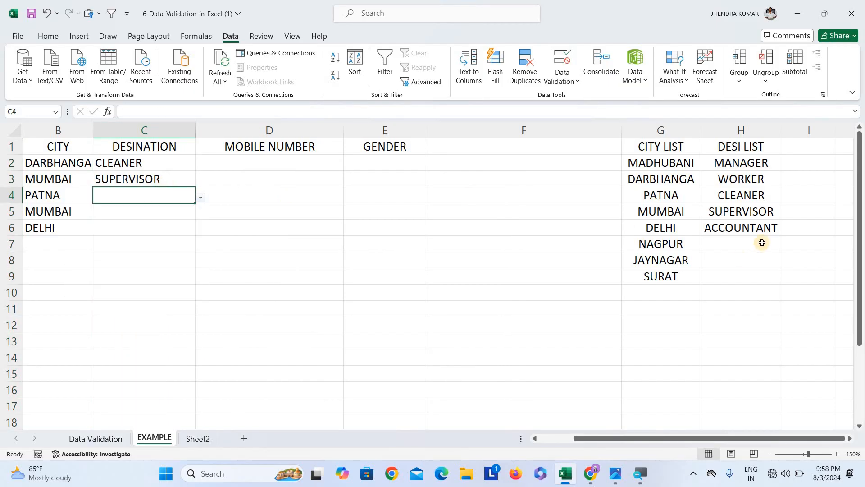
Add PEON to the designation list in H7
{"action": "left_click", "coordinate": [760, 243]}
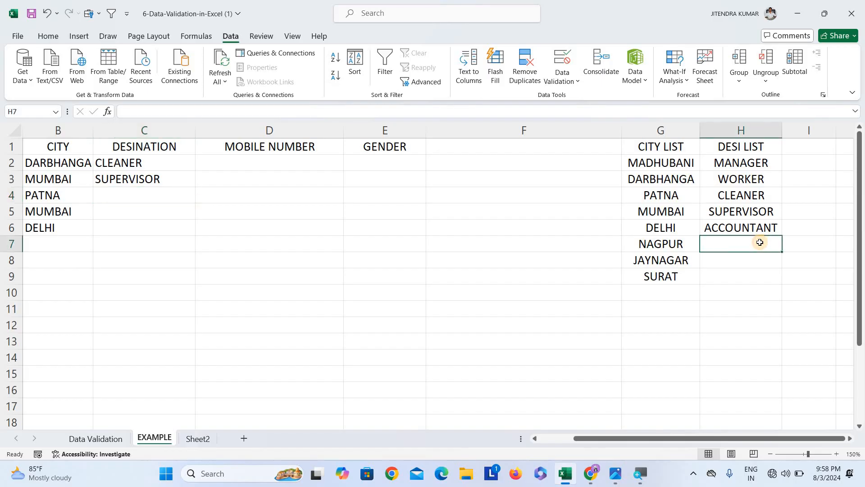
{"action": "type", "text": "PEON"}
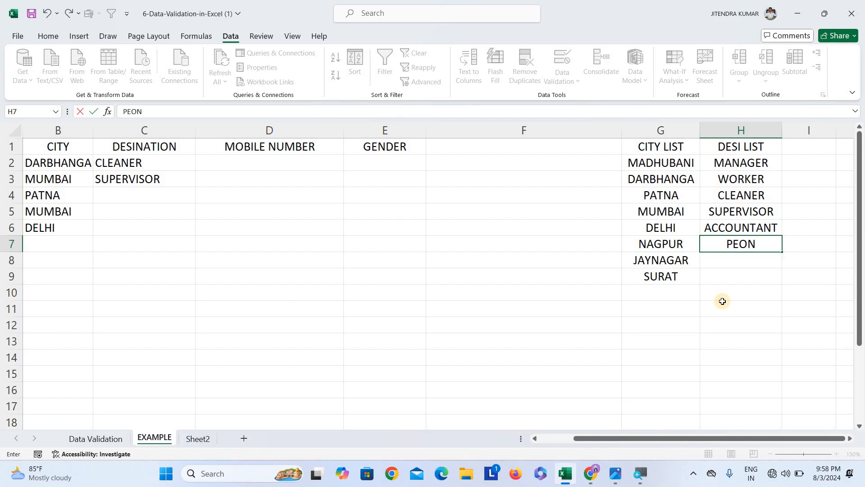
{"action": "left_click", "coordinate": [723, 325]}
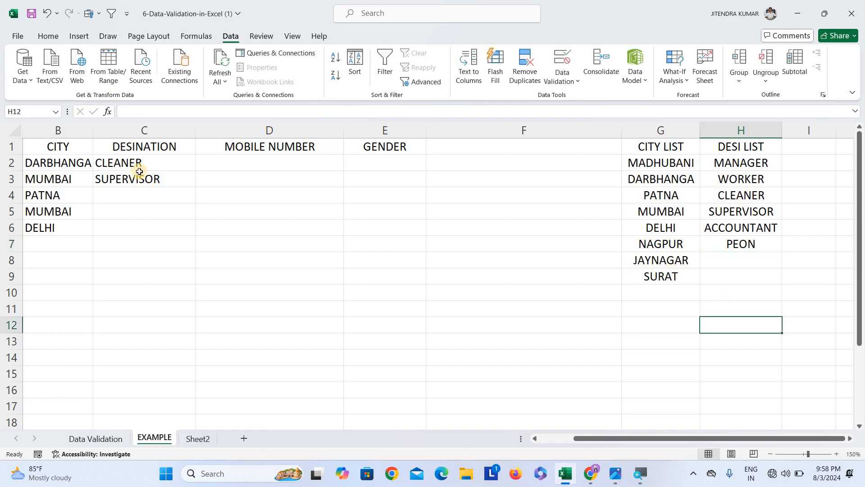
Pick PEON from the designation dropdown in C4
{"action": "left_click", "coordinate": [194, 201]}
{"action": "left_click", "coordinate": [200, 199]}
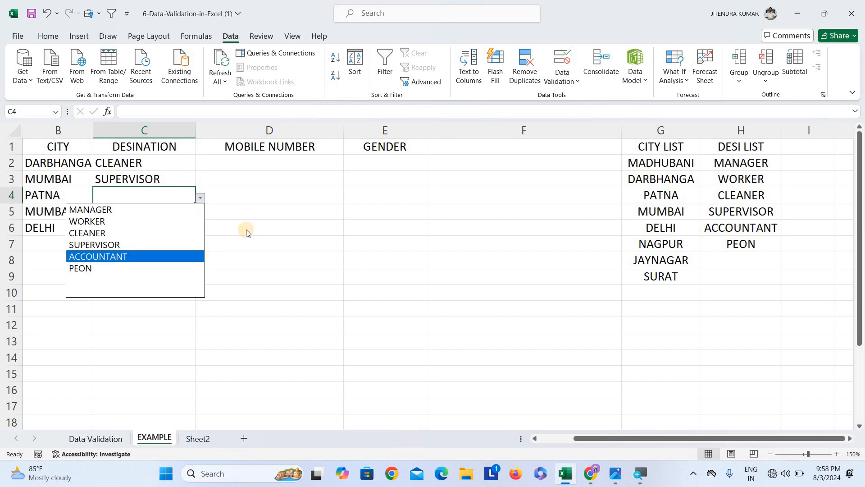
{"action": "key", "text": "Up"}
{"action": "left_click", "coordinate": [232, 276]}
{"action": "left_click", "coordinate": [182, 230]}
{"action": "left_click", "coordinate": [189, 199]}
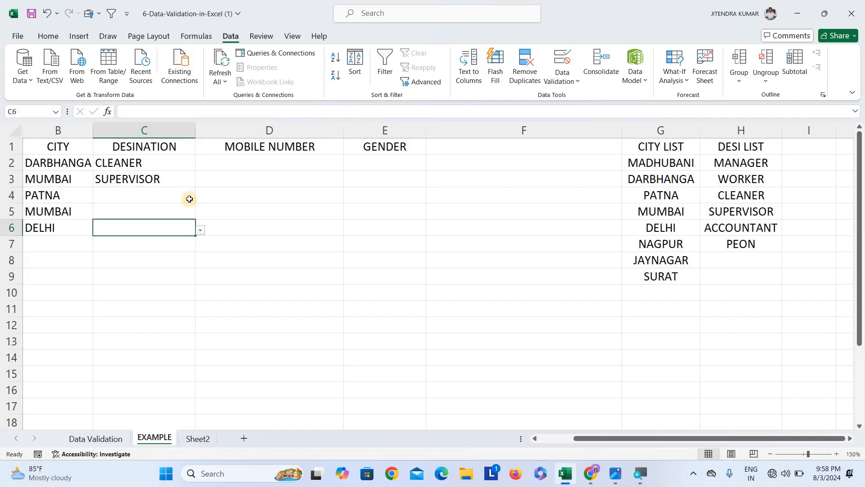
{"action": "left_click", "coordinate": [199, 199]}
{"action": "left_click", "coordinate": [142, 269]}
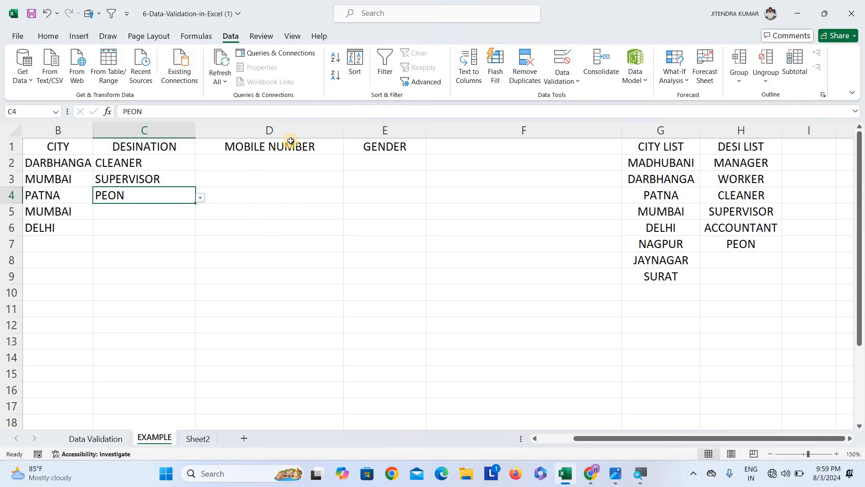
{"action": "left_click", "coordinate": [391, 161]}
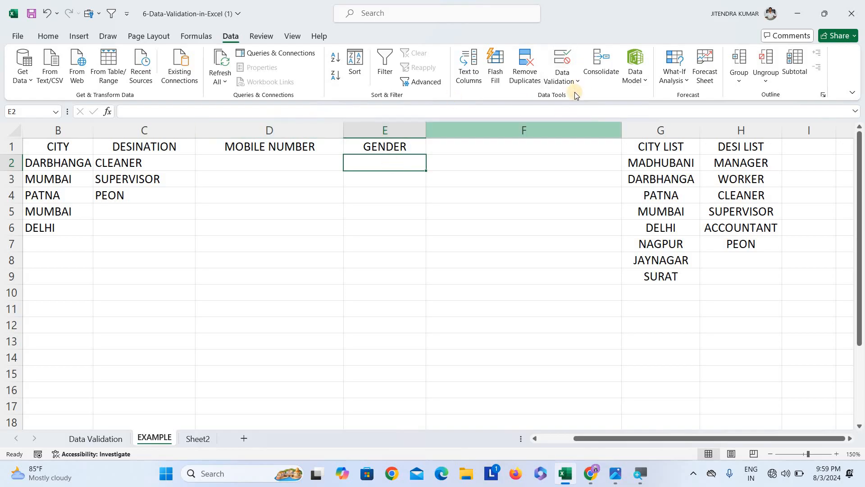
{"action": "left_click", "coordinate": [562, 63]}
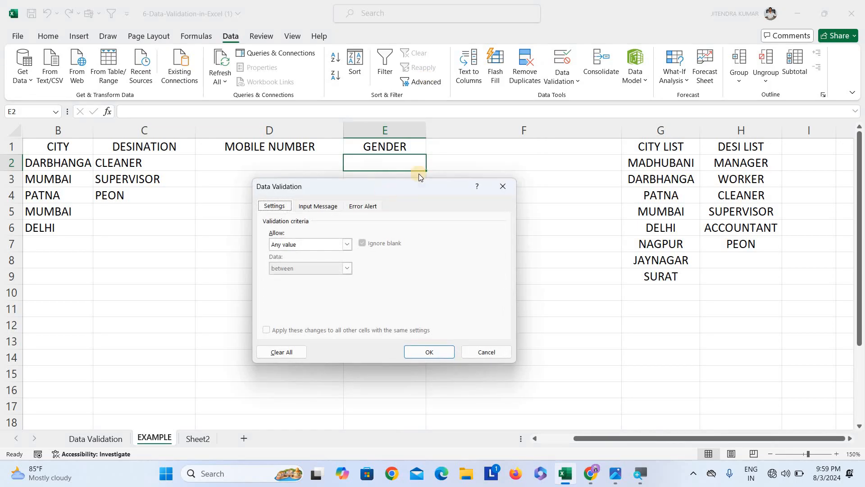
{"action": "left_click", "coordinate": [503, 186]}
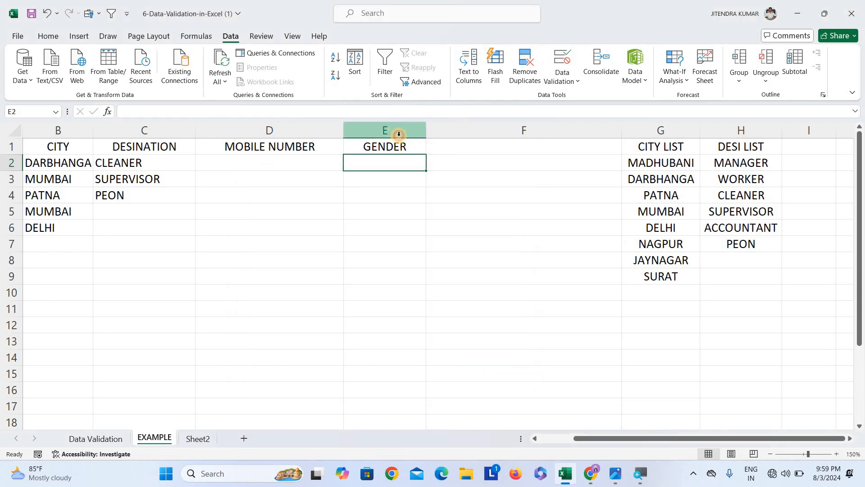
Apply list data validation to column E with the source MALE,FEMALE
{"action": "left_click", "coordinate": [398, 134]}
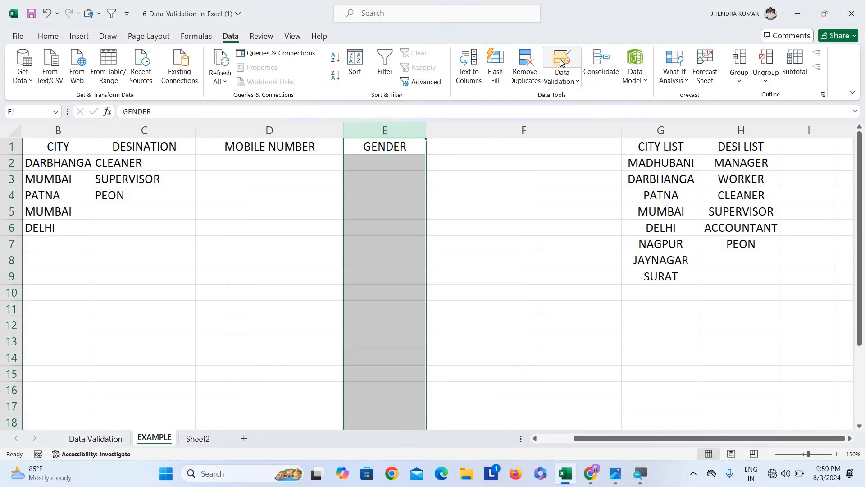
{"action": "left_click", "coordinate": [561, 62]}
{"action": "left_click", "coordinate": [294, 245]}
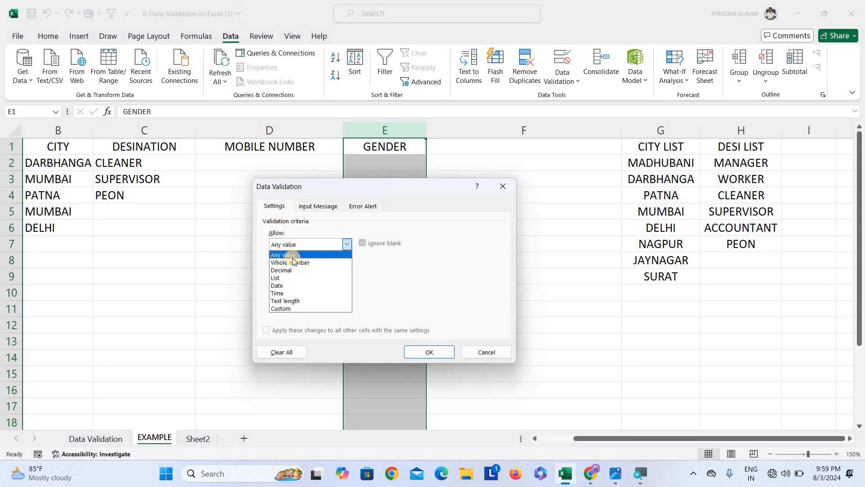
{"action": "left_click", "coordinate": [289, 278]}
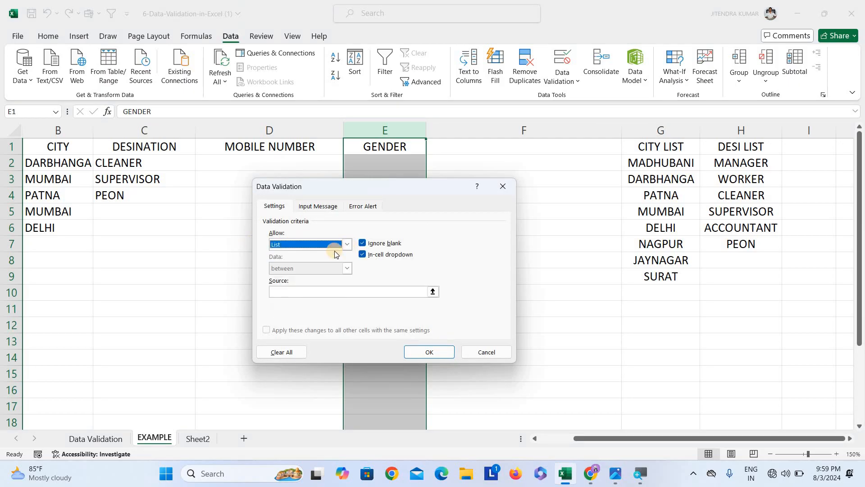
{"action": "left_click", "coordinate": [320, 291]}
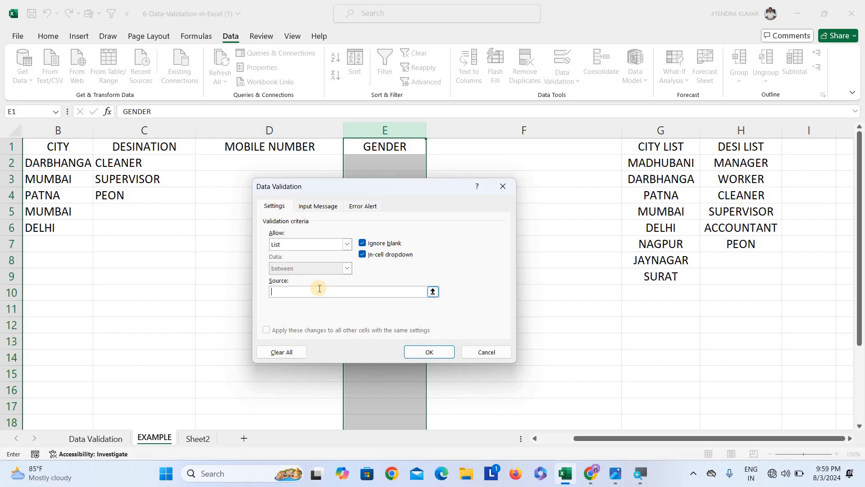
{"action": "type", "text": "MALE"}
{"action": "type", "text": ",FEL"}
{"action": "type", "text": "MALE"}
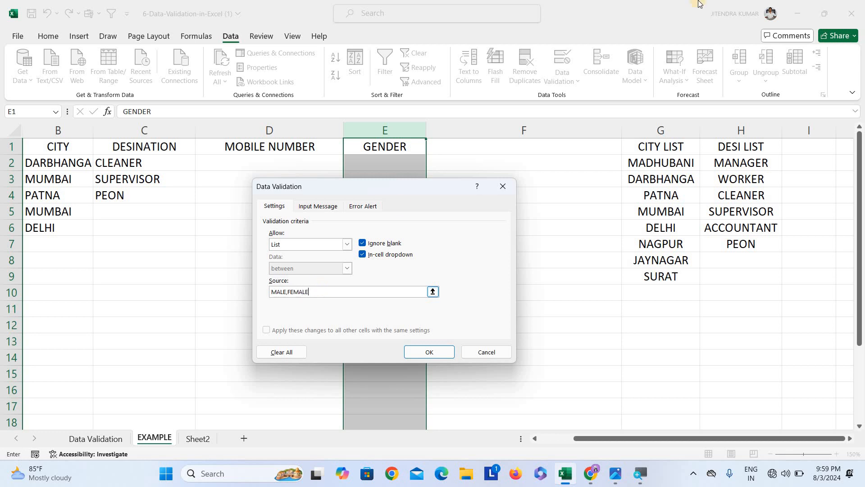
{"action": "left_click", "coordinate": [444, 352]}
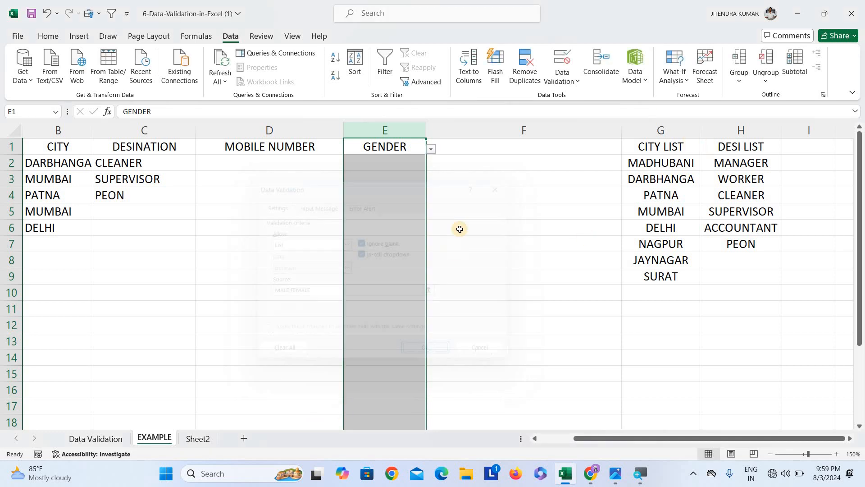
Pick FEMALE from the gender dropdown in E2
{"action": "left_click", "coordinate": [411, 161]}
{"action": "left_click", "coordinate": [433, 166]}
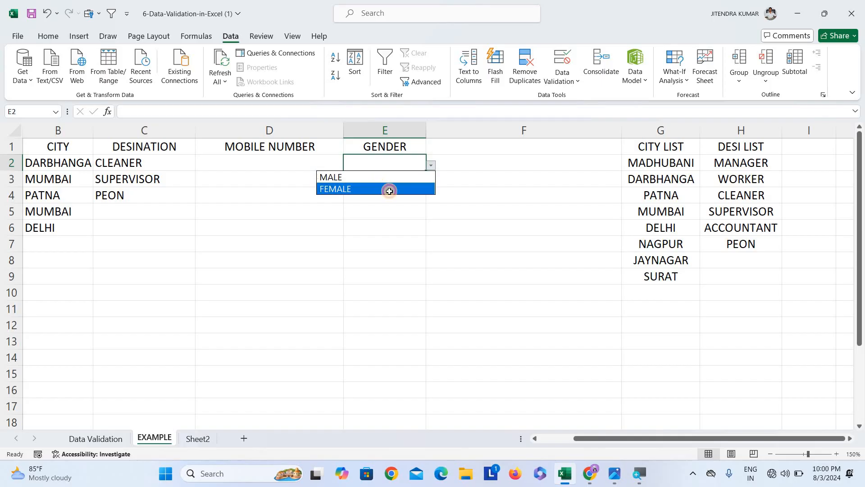
{"action": "left_click", "coordinate": [388, 188]}
Pick MALE from the gender dropdown in E3
{"action": "left_click", "coordinate": [422, 182]}
{"action": "left_click", "coordinate": [431, 186]}
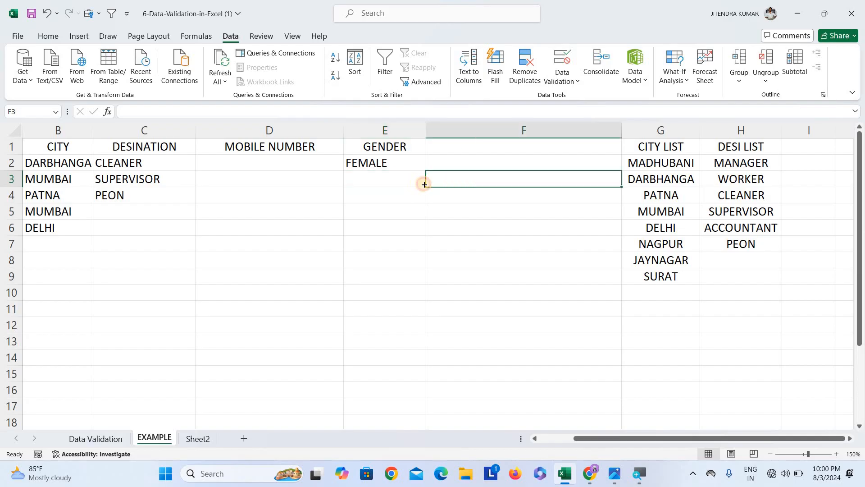
{"action": "left_click", "coordinate": [423, 184]}
{"action": "key", "text": "alt+Down"}
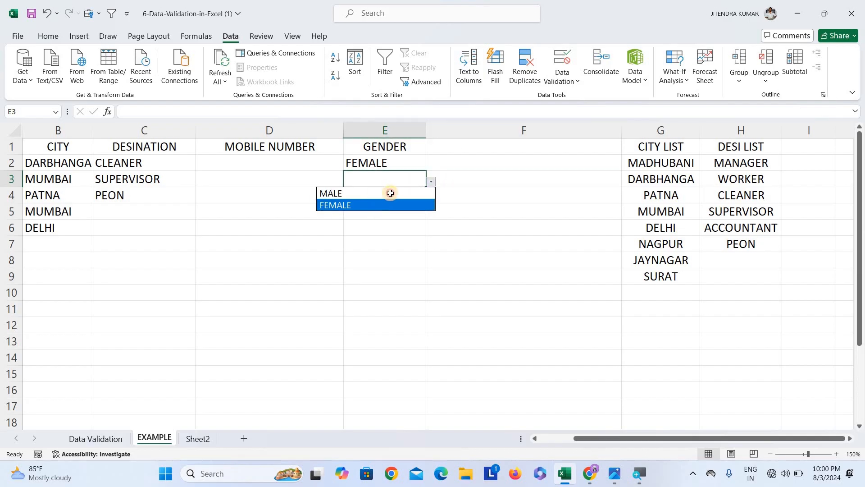
{"action": "left_click", "coordinate": [390, 193]}
Pick FEMALE from the gender dropdown in E4
{"action": "left_click", "coordinate": [401, 196]}
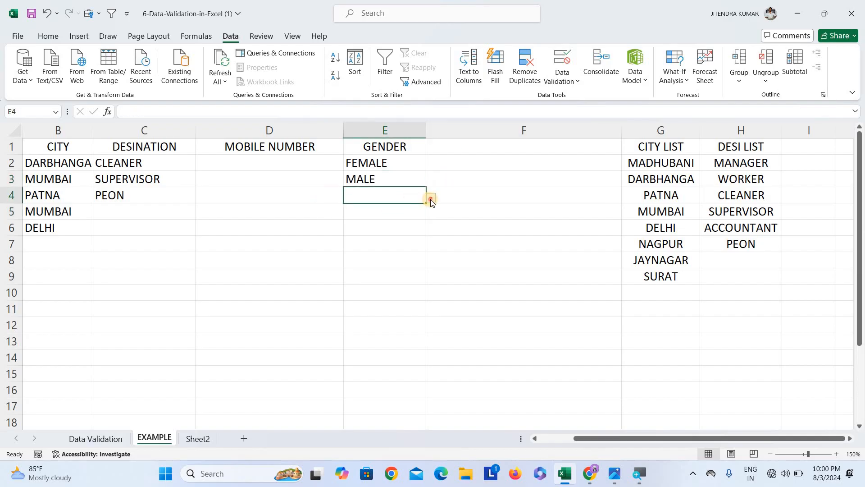
{"action": "key", "text": "alt+Down"}
{"action": "left_click", "coordinate": [393, 219]}
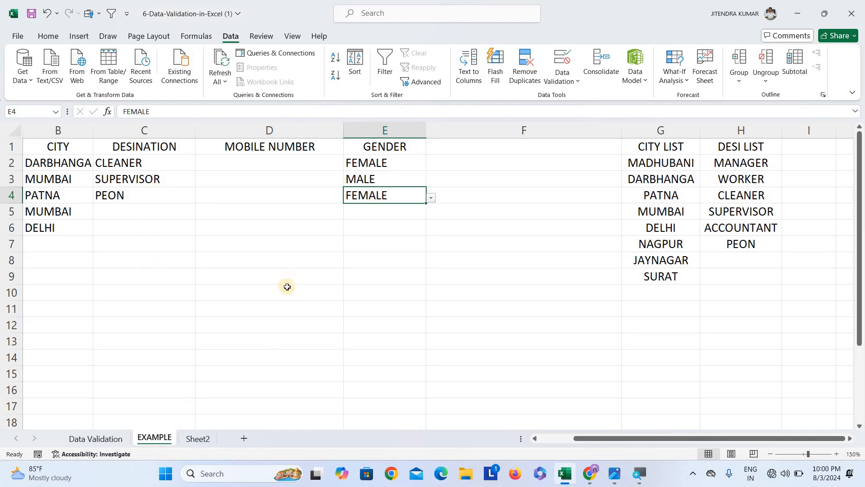
{"action": "left_click", "coordinate": [288, 179]}
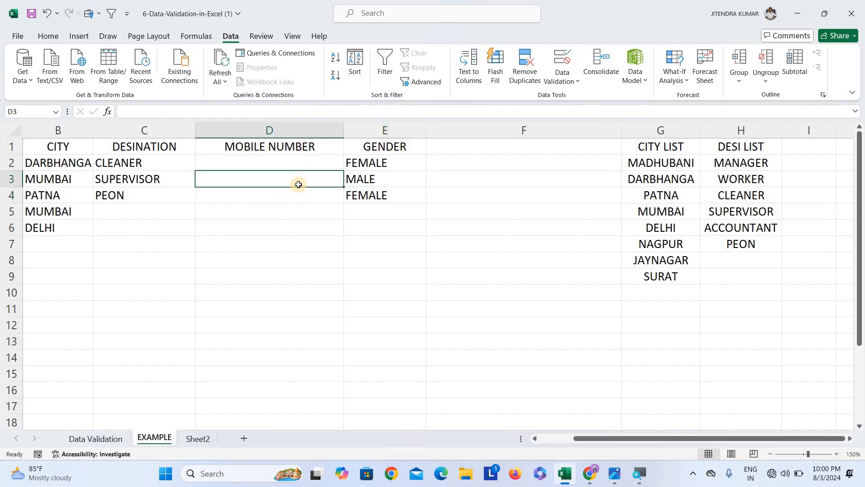
{"action": "left_click", "coordinate": [289, 164]}
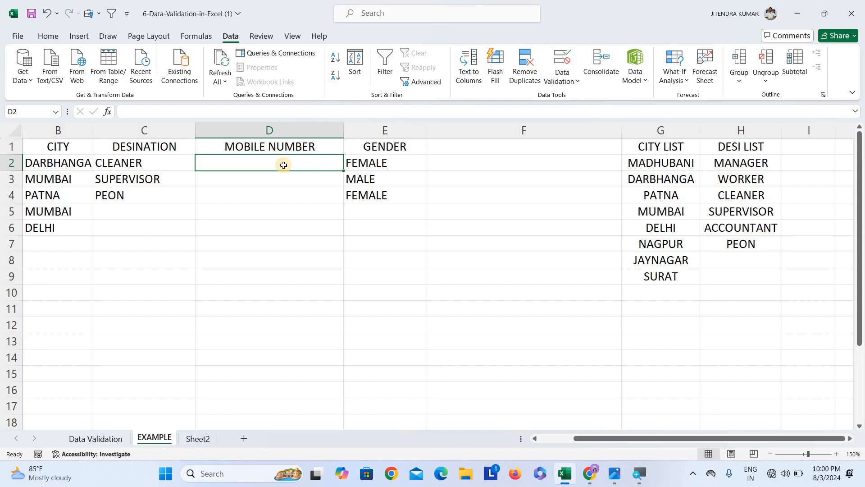
{"action": "left_click", "coordinate": [299, 129]}
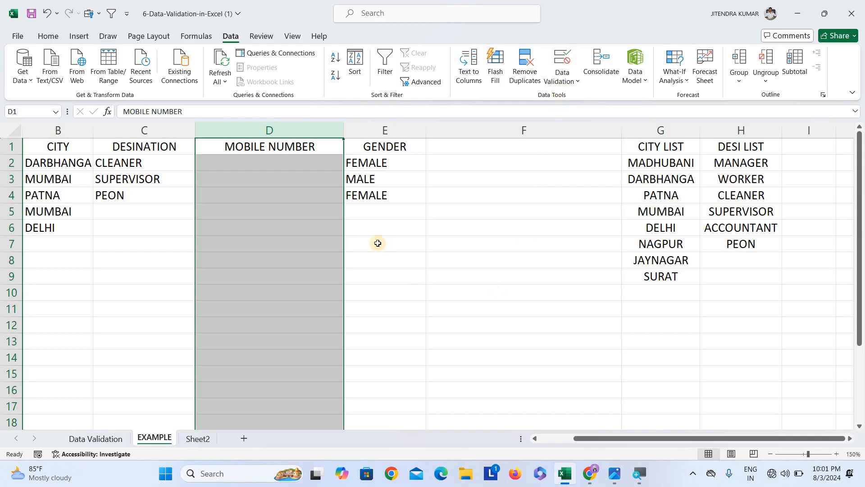
{"action": "left_click", "coordinate": [467, 273]}
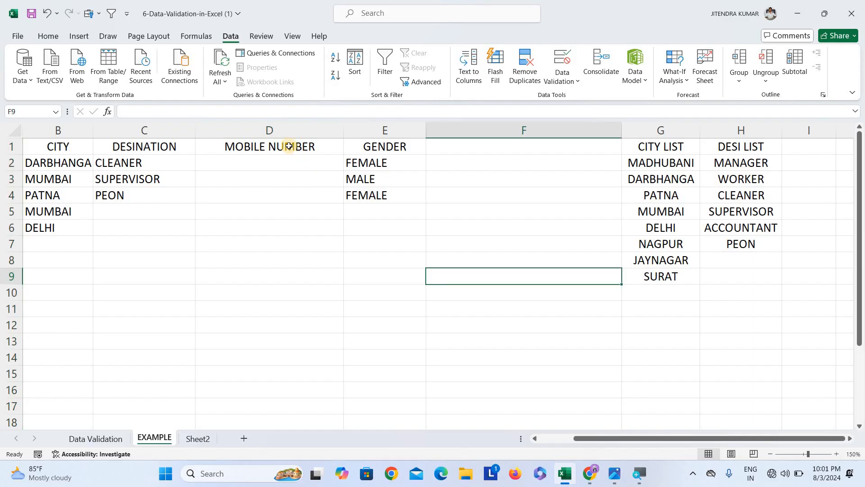
Add the input message "MOBILE NUMBER SHOULD BE TEN DISIT." to the data validation of cell D1
{"action": "left_click", "coordinate": [289, 146]}
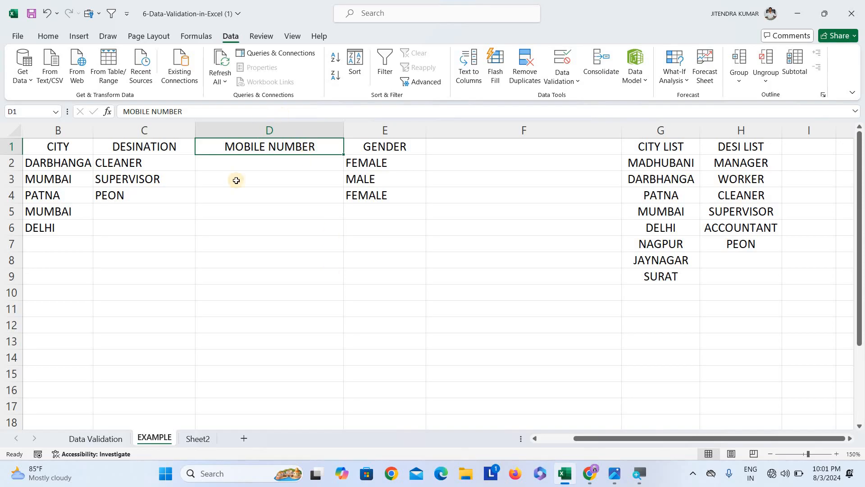
{"action": "left_click", "coordinate": [280, 231]}
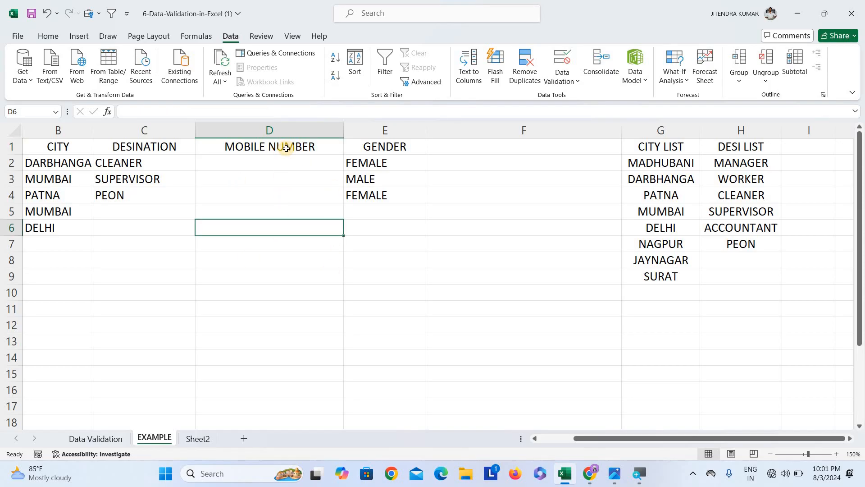
{"action": "left_click", "coordinate": [282, 147]}
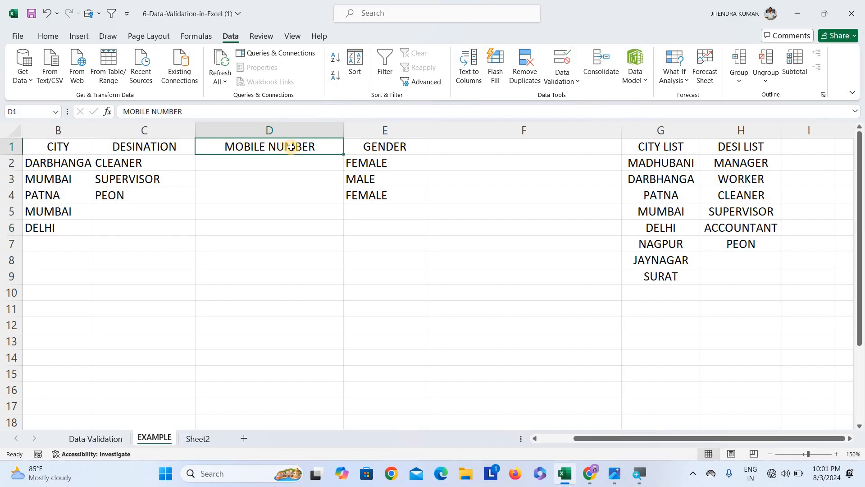
{"action": "left_click", "coordinate": [559, 62]}
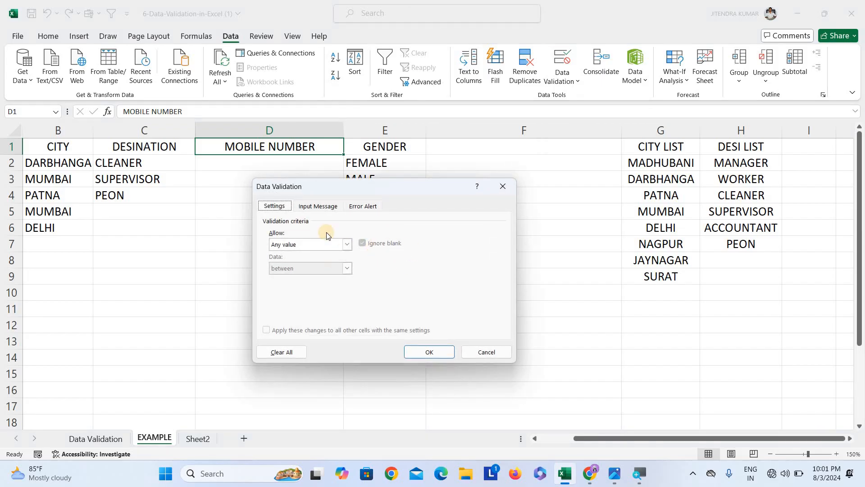
{"action": "left_click", "coordinate": [320, 208]}
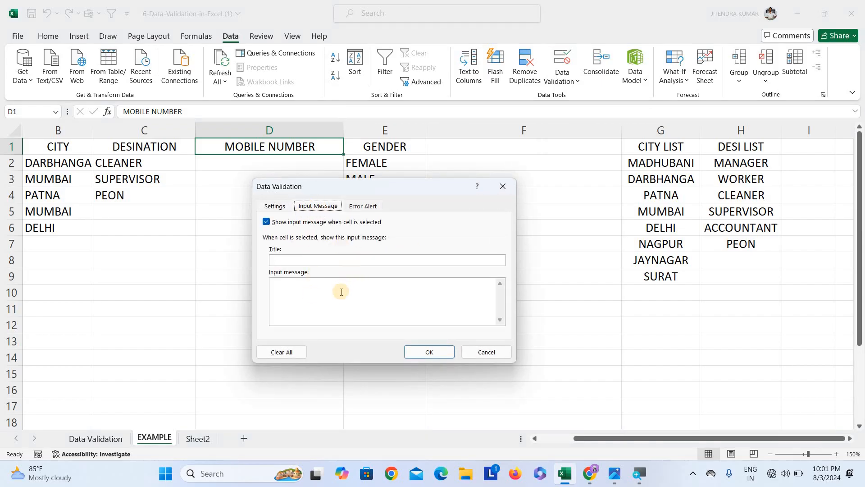
{"action": "left_click", "coordinate": [324, 288]}
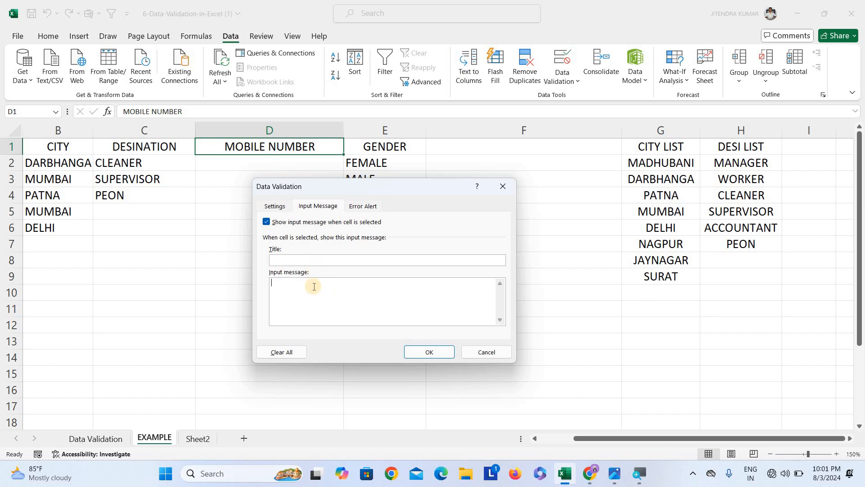
{"action": "type", "text": "MOBILE NUMBER SHOULD BE 1EN G"}
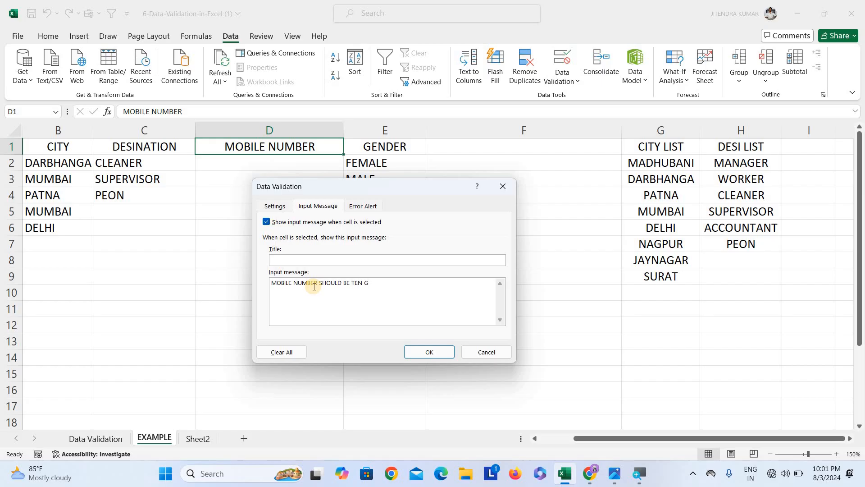
{"action": "key", "text": "BackSpace"}
{"action": "type", "text": "DISIT."}
{"action": "left_click", "coordinate": [439, 350]}
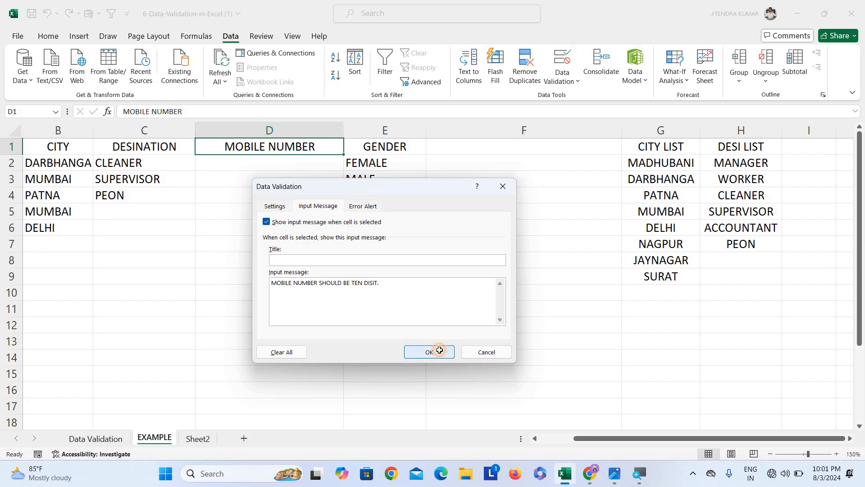
Select D1 to check the input message it shows
{"action": "left_click", "coordinate": [318, 275]}
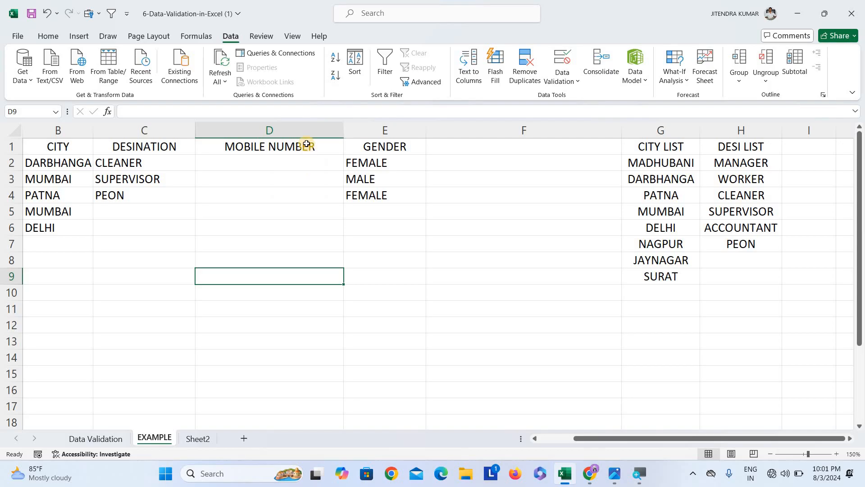
{"action": "left_click", "coordinate": [307, 144]}
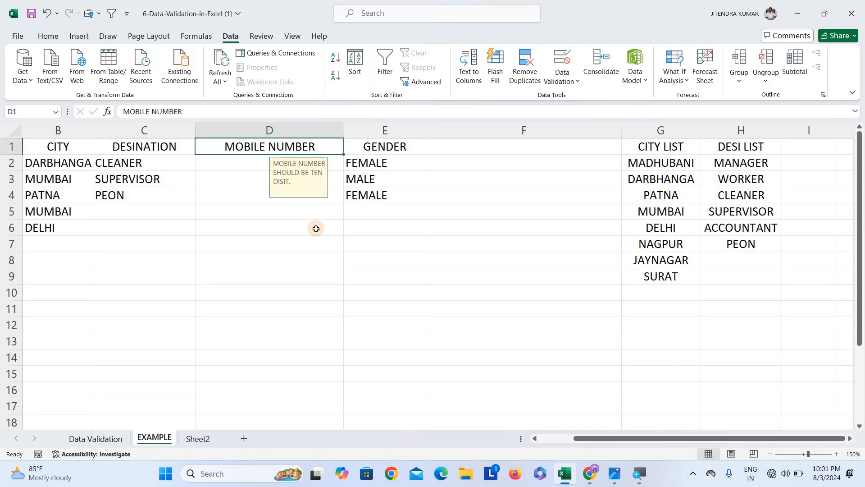
{"action": "left_click_drag", "start_coordinate": [316, 244], "coordinate": [316, 228]}
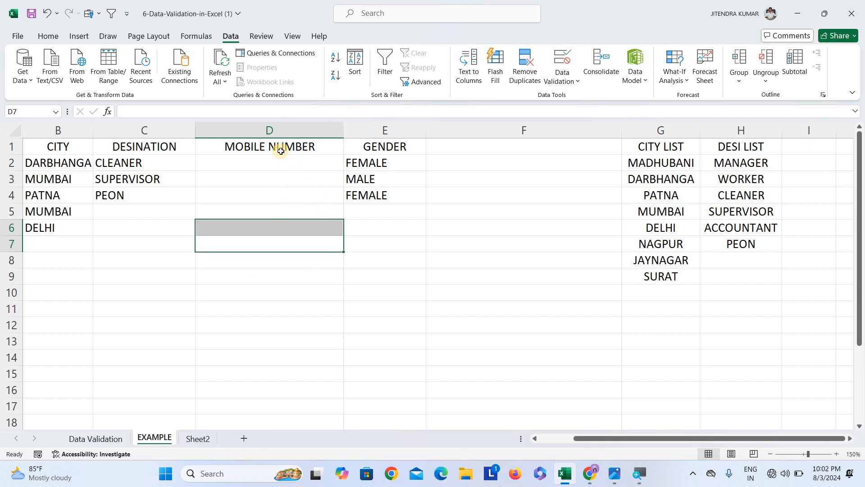
Restrict D2:D17 to whole numbers with a minimum of 10 and a maximum of 99
{"action": "left_click_drag", "start_coordinate": [281, 158], "coordinate": [272, 404]}
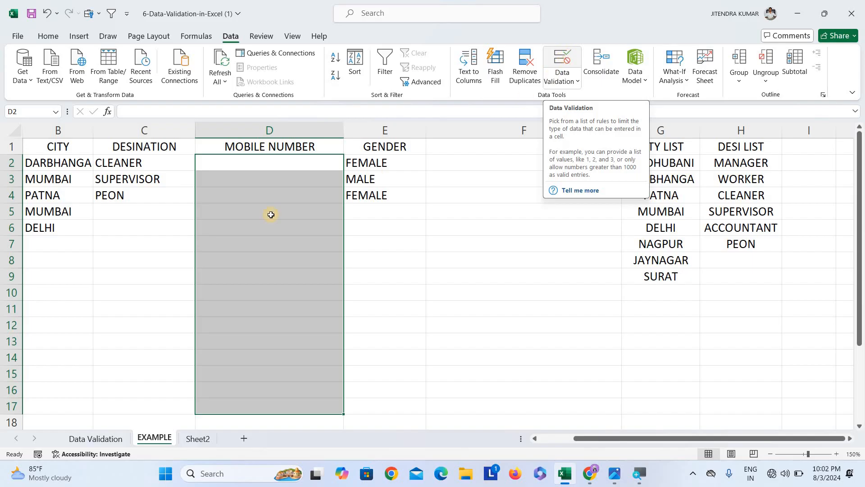
{"action": "left_click", "coordinate": [573, 68]}
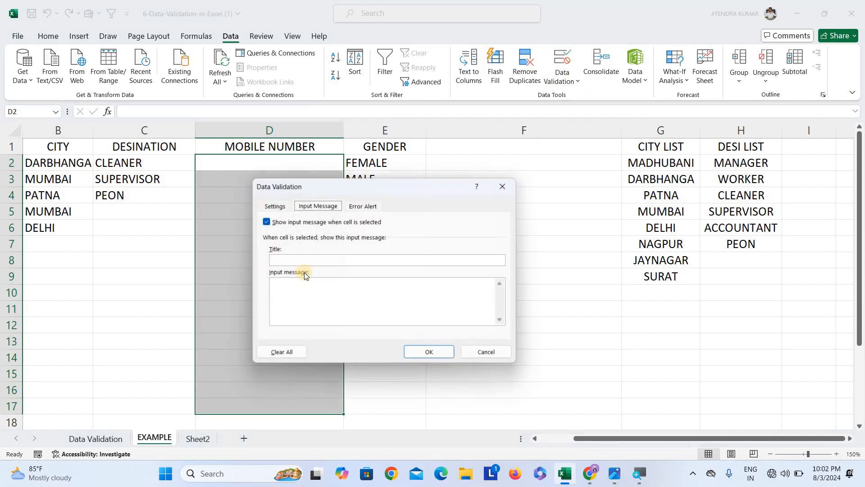
{"action": "left_click", "coordinate": [278, 205]}
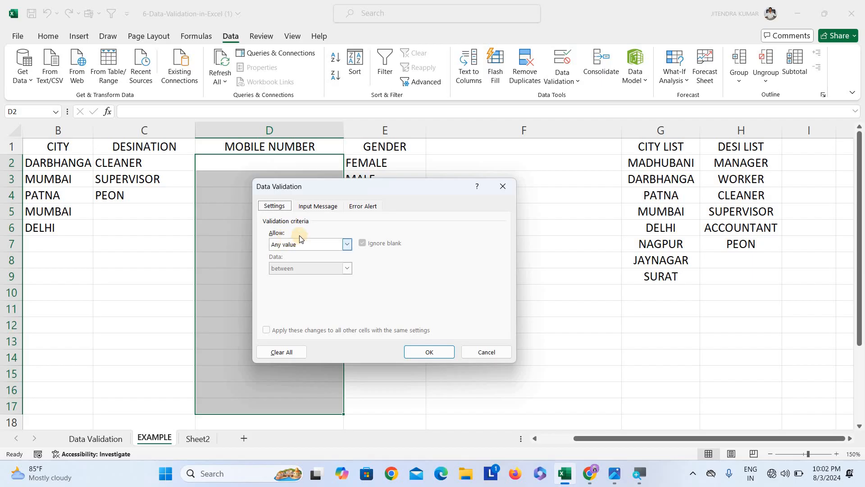
{"action": "left_click", "coordinate": [294, 245]}
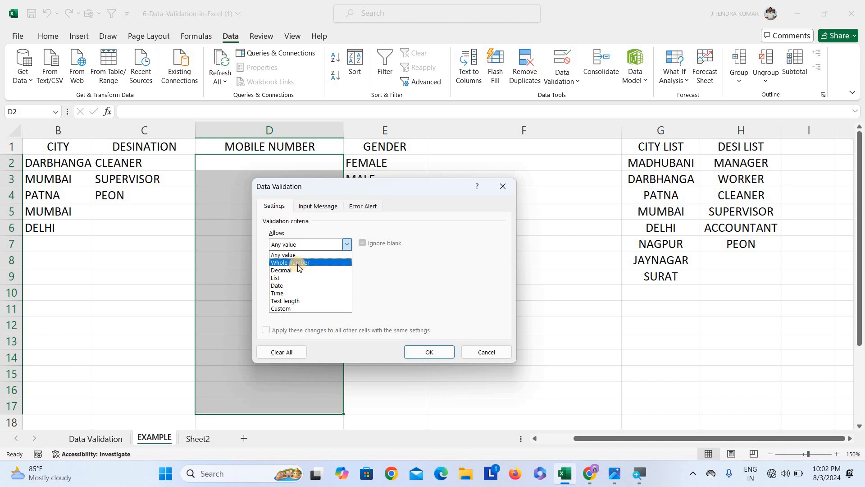
{"action": "left_click", "coordinate": [298, 263]}
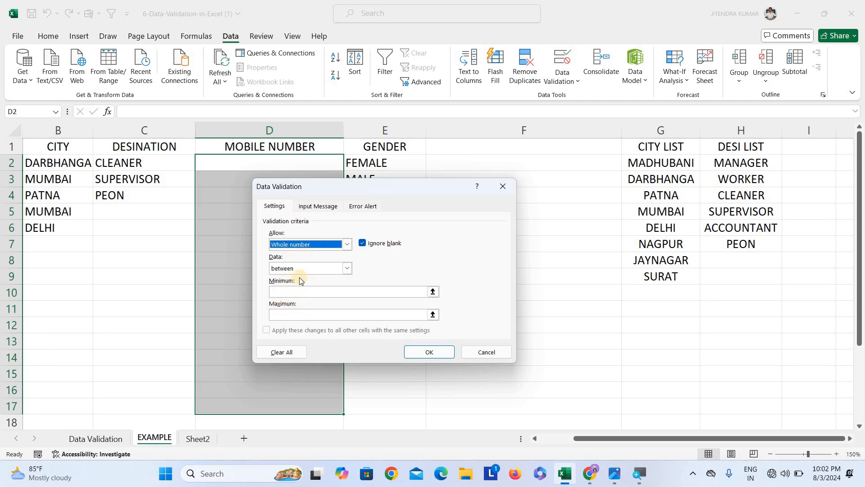
{"action": "left_click", "coordinate": [295, 291]}
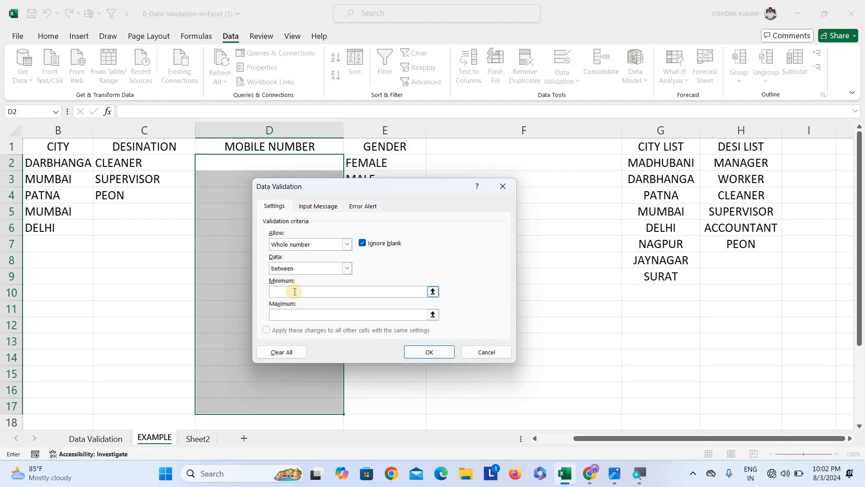
{"action": "type", "text": "10"}
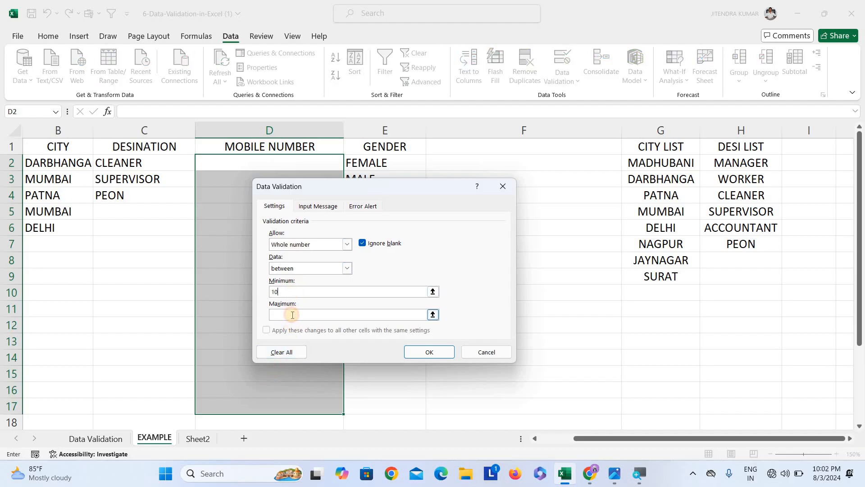
{"action": "type", "text": "99"}
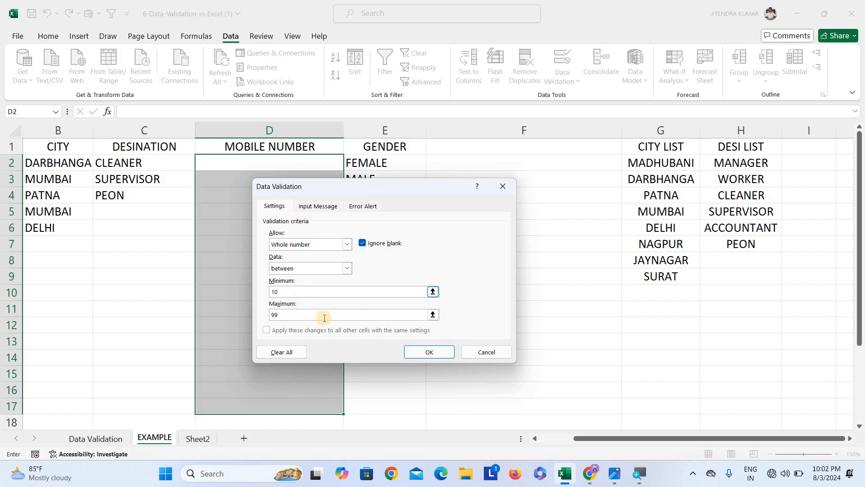
{"action": "left_click", "coordinate": [429, 351]}
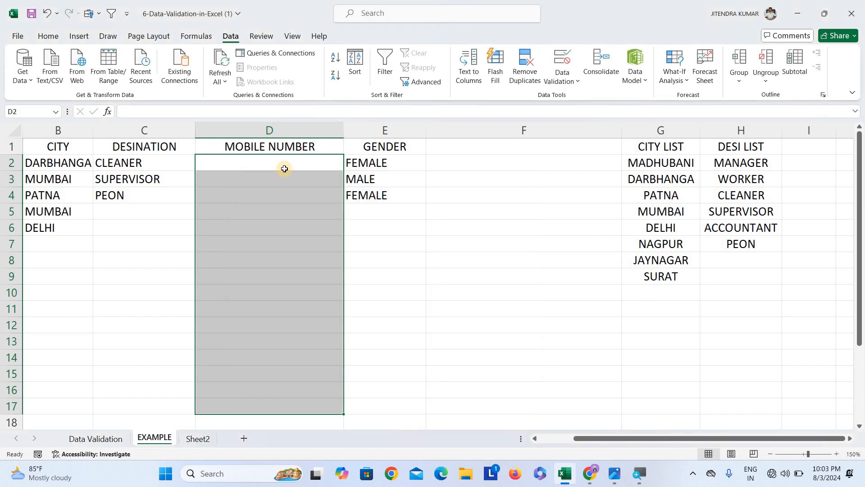
Try entering 5 in D2 and cancel the rejected entry
{"action": "left_click", "coordinate": [284, 169]}
{"action": "key", "text": "Return"}
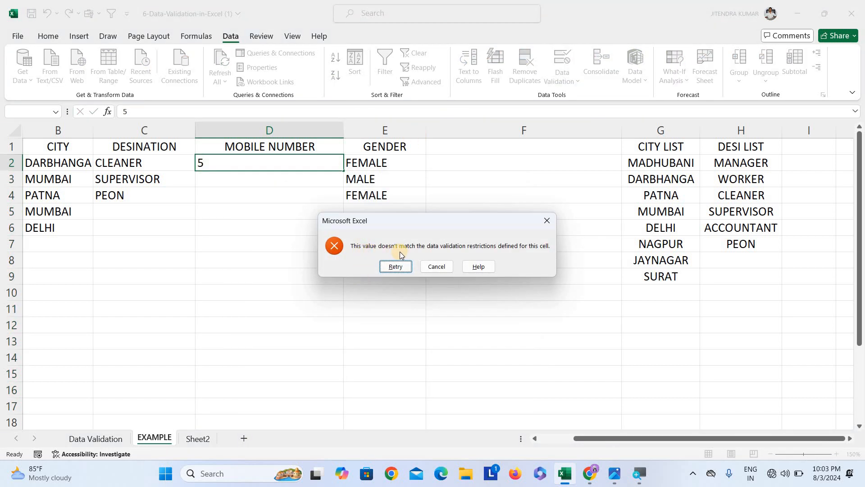
{"action": "left_click", "coordinate": [432, 267]}
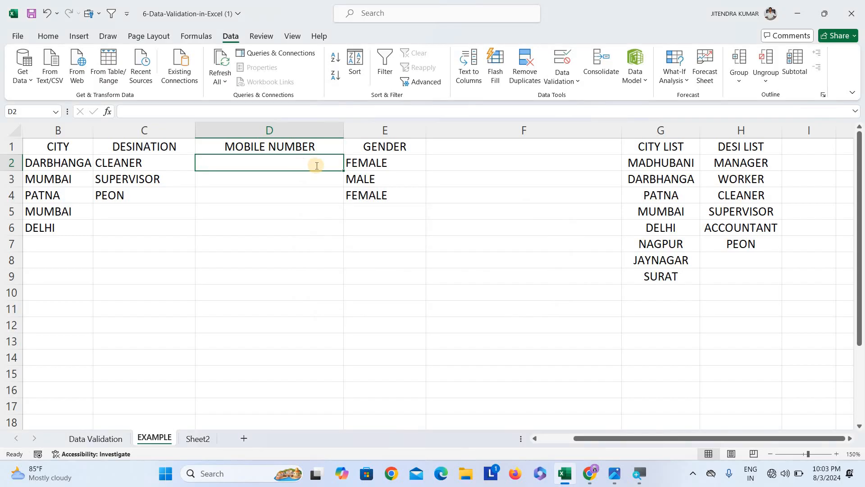
Enter 15 in D2 and 99 in D3 to test the number limits
{"action": "type", "text": "15"}
{"action": "key", "text": "Return"}
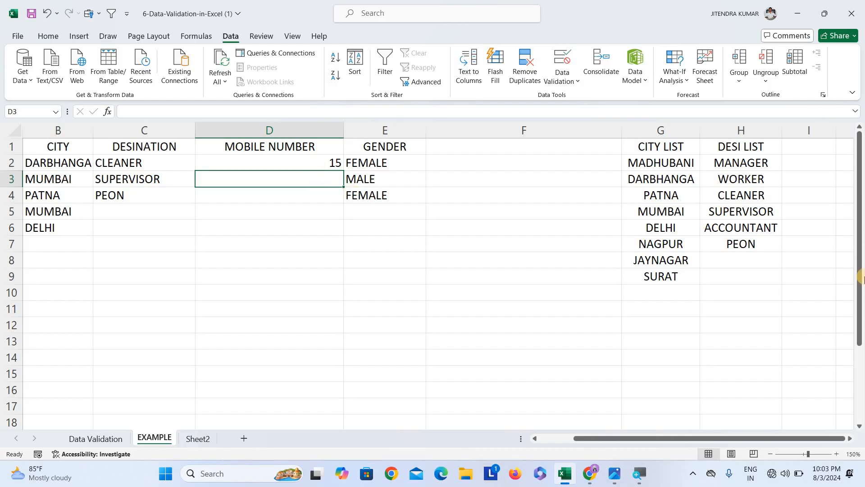
{"action": "type", "text": "99"}
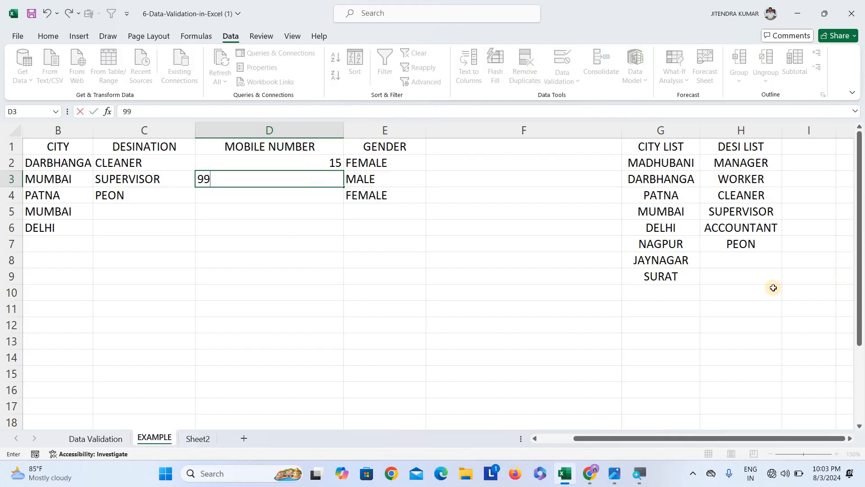
{"action": "left_click", "coordinate": [312, 201]}
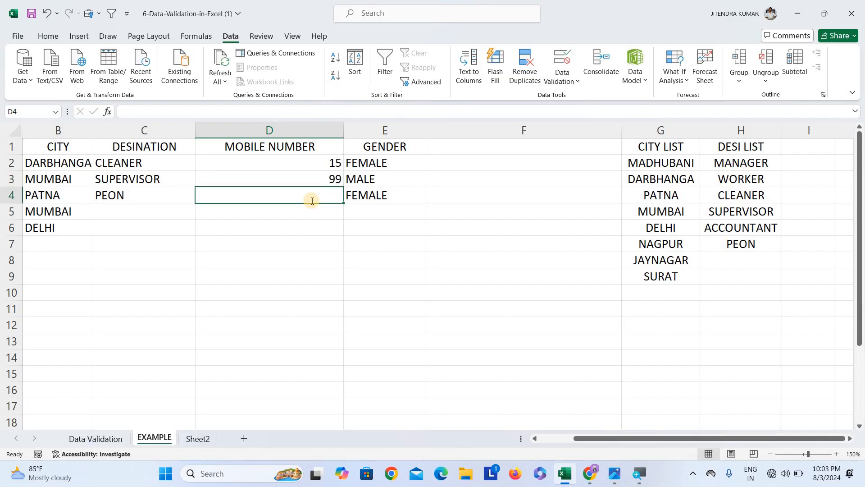
Try entering 101 in D4 and cancel the rejected entry
{"action": "type", "text": "101"}
{"action": "left_click", "coordinate": [287, 252]}
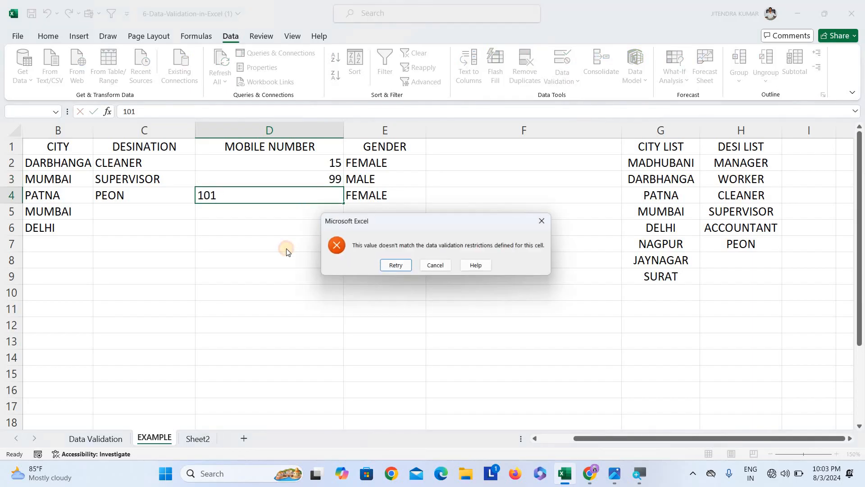
{"action": "left_click", "coordinate": [436, 266]}
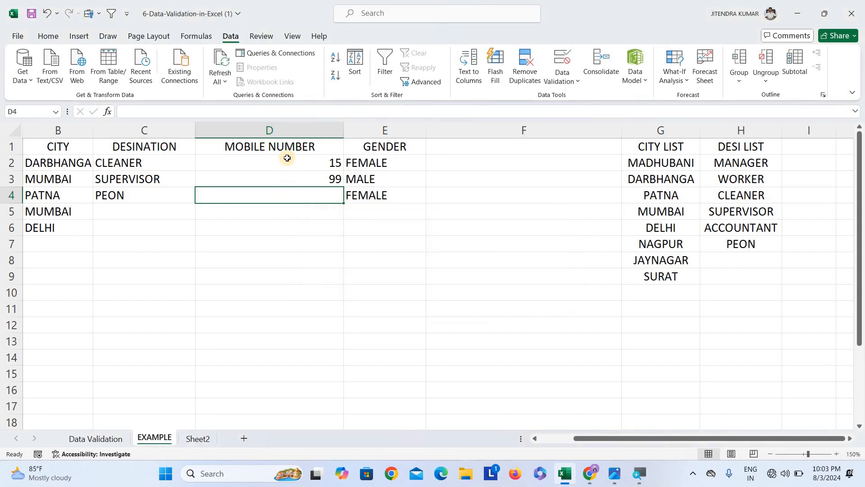
Clear everything from D2:D17, removing its entries and validation rule
{"action": "left_click_drag", "start_coordinate": [288, 159], "coordinate": [261, 403]}
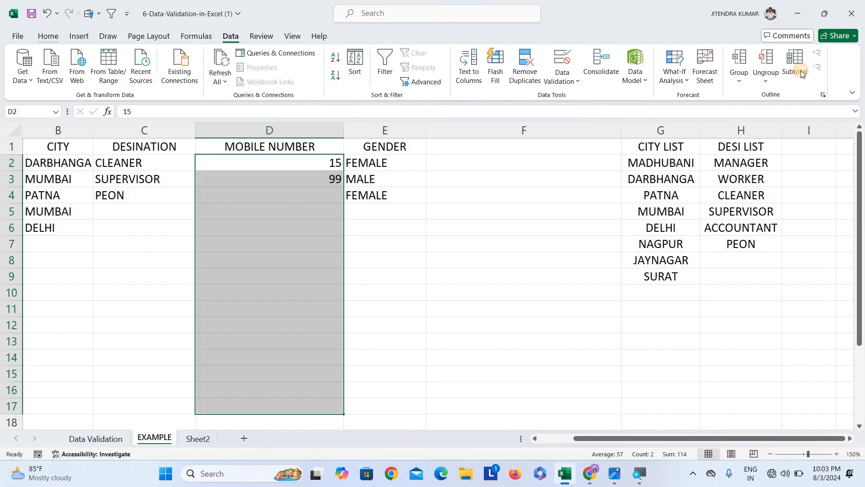
{"action": "left_click", "coordinate": [702, 84]}
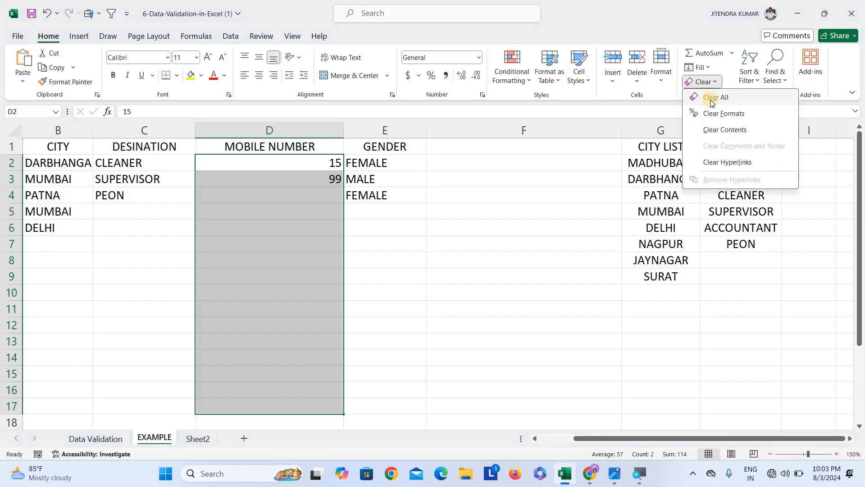
{"action": "left_click", "coordinate": [711, 102]}
{"action": "left_click", "coordinate": [480, 253]}
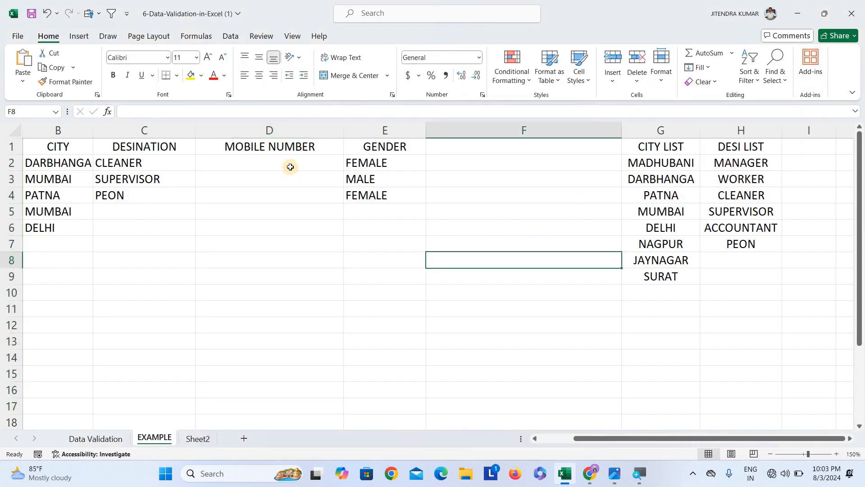
Restrict D2:D16 to a text length between a minimum of 10 and a maximum of 10
{"action": "left_click_drag", "start_coordinate": [271, 163], "coordinate": [259, 400]}
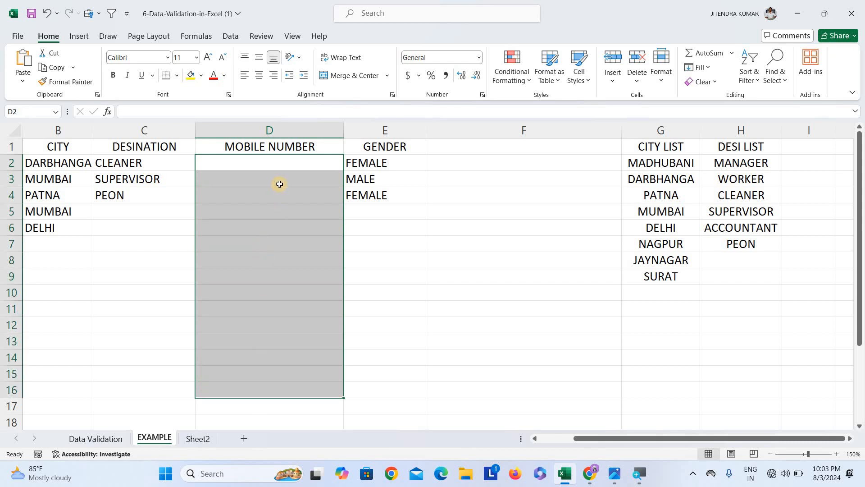
{"action": "left_click", "coordinate": [229, 35]}
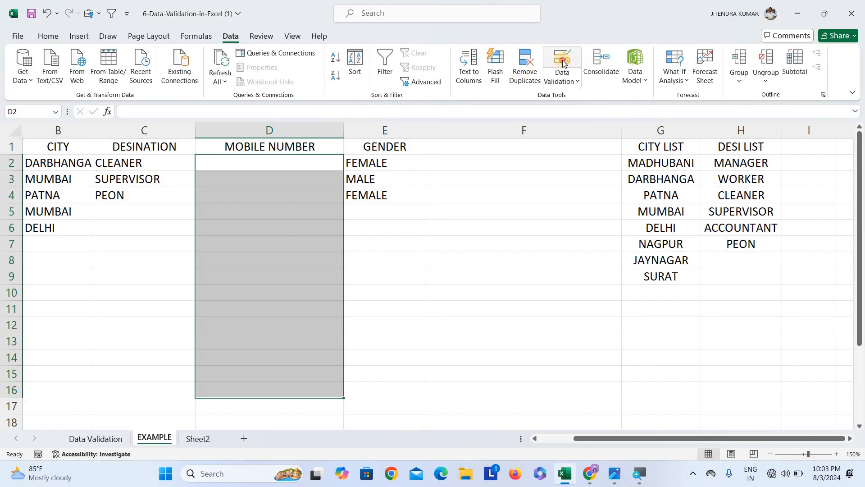
{"action": "left_click", "coordinate": [563, 63]}
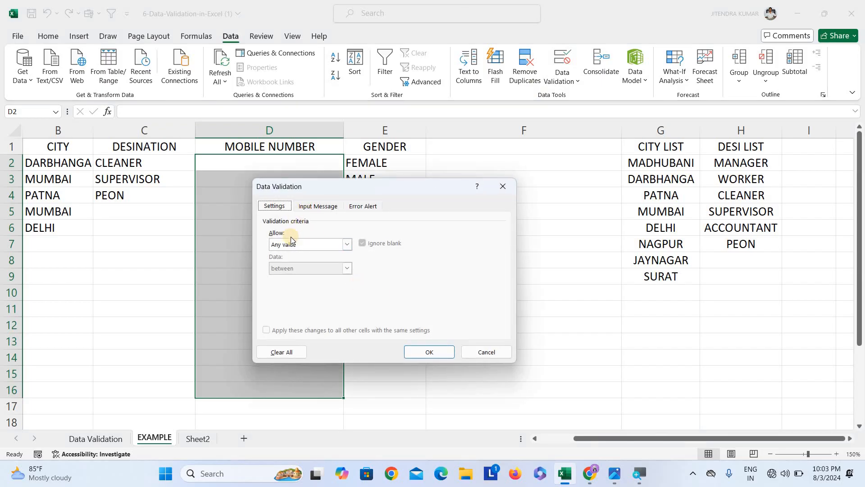
{"action": "left_click", "coordinate": [290, 245]}
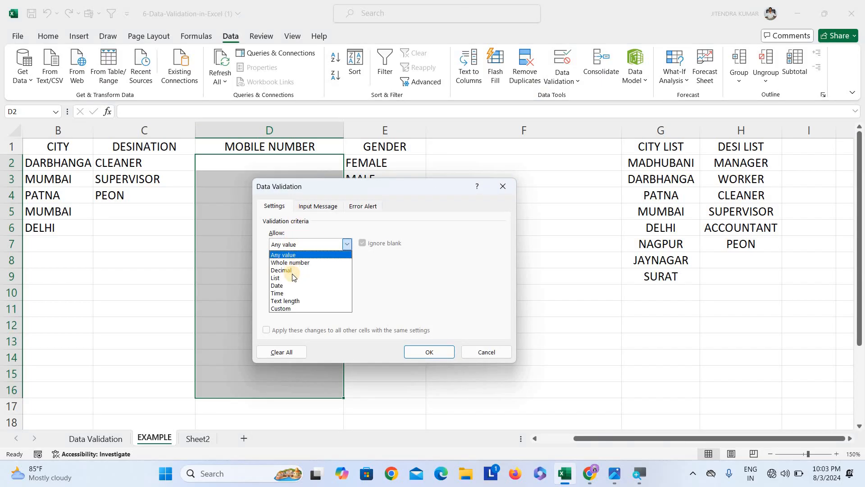
{"action": "left_click", "coordinate": [288, 301]}
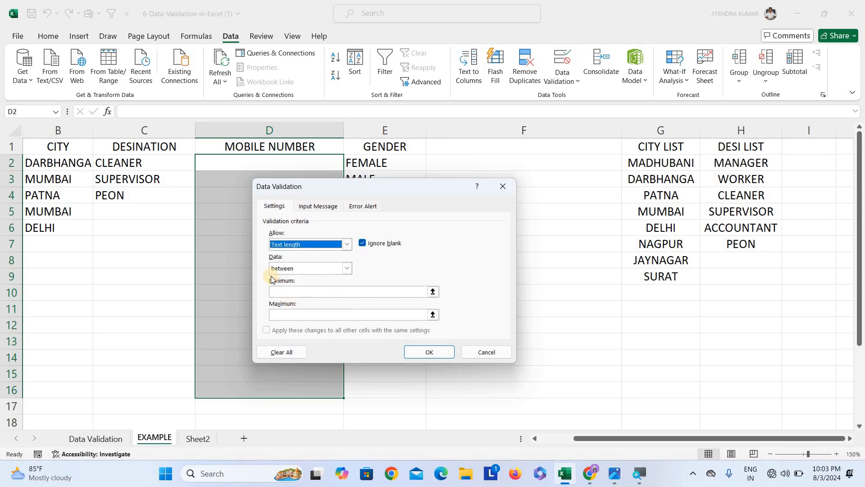
{"action": "left_click", "coordinate": [285, 290]}
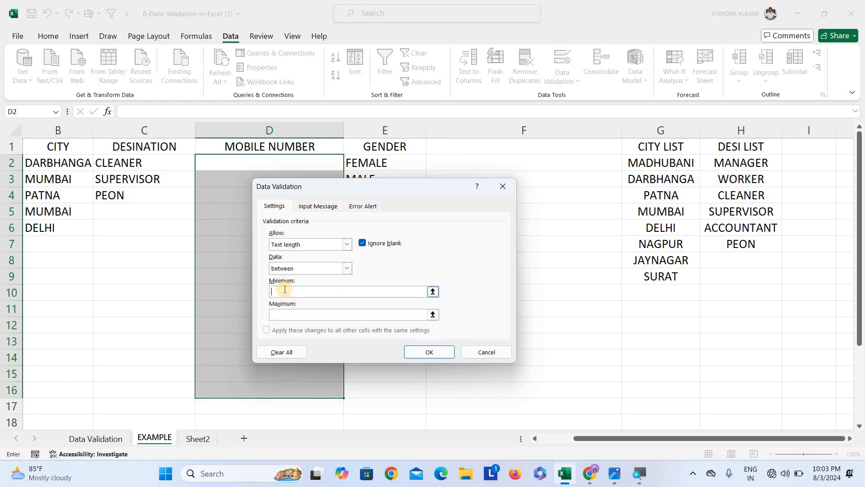
{"action": "type", "text": "10"}
{"action": "left_click", "coordinate": [291, 318]}
{"action": "type", "text": "1"}
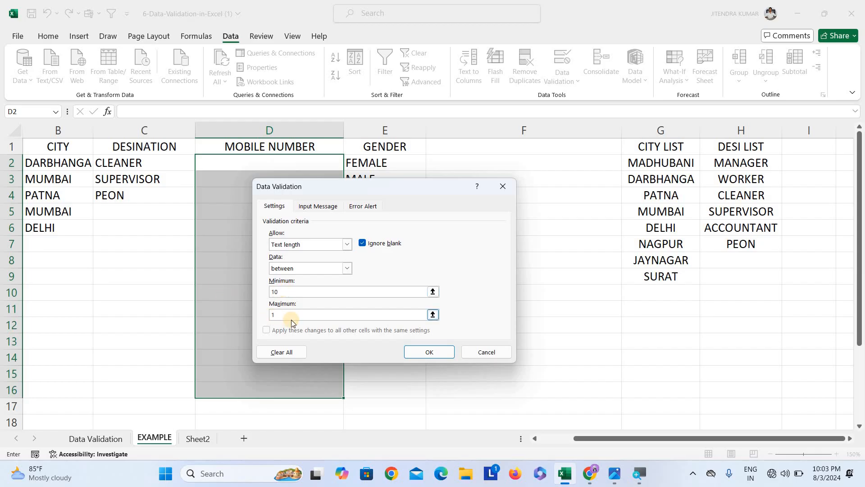
{"action": "type", "text": "0"}
{"action": "left_click", "coordinate": [430, 352]}
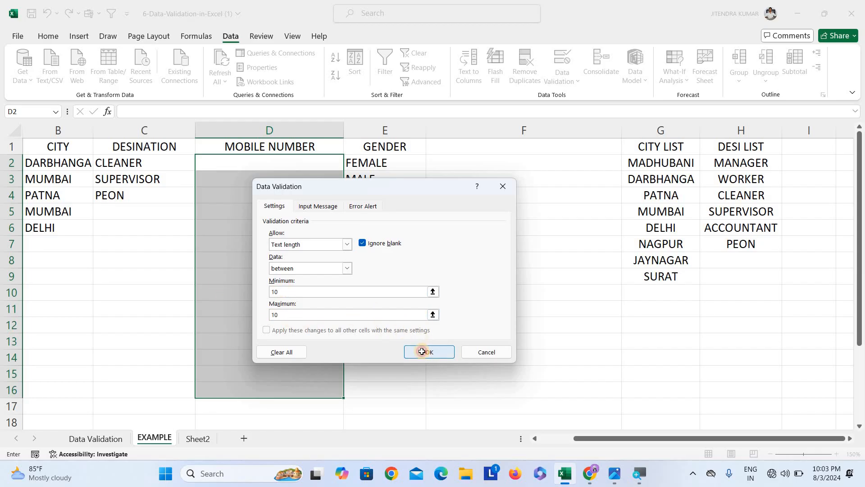
Enter a ten-digit mobile number in D2
{"action": "left_click", "coordinate": [275, 161]}
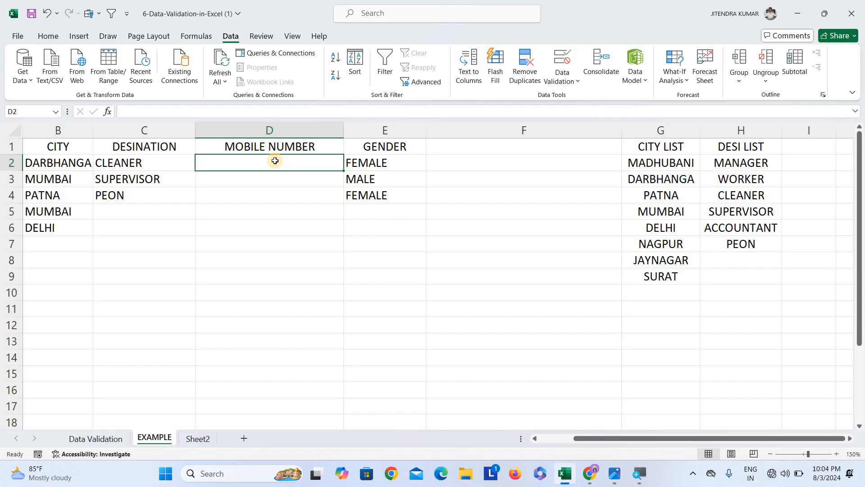
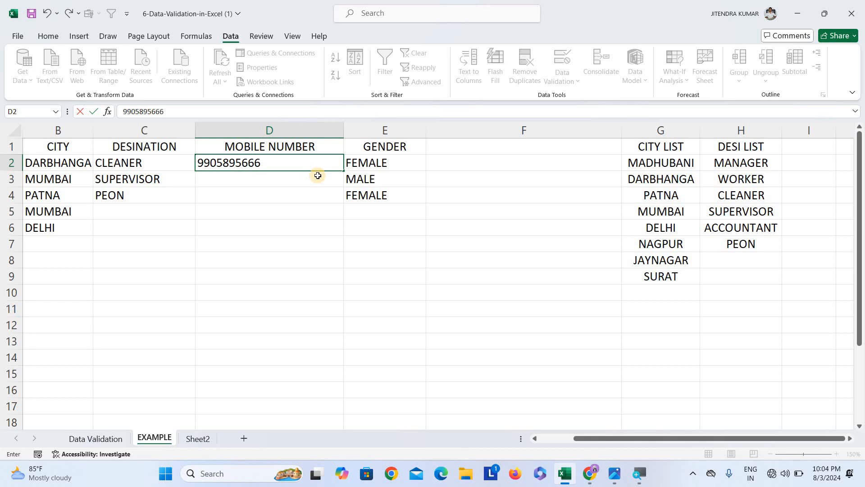
{"action": "key", "text": "Return"}
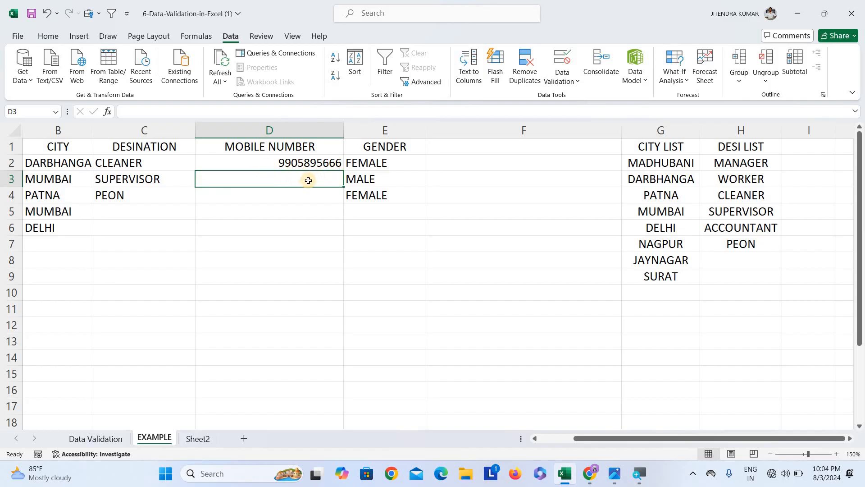
Enter a ten-digit mobile number in D3, retrying after two rejected entries of the wrong length
{"action": "type", "text": "6545641"}
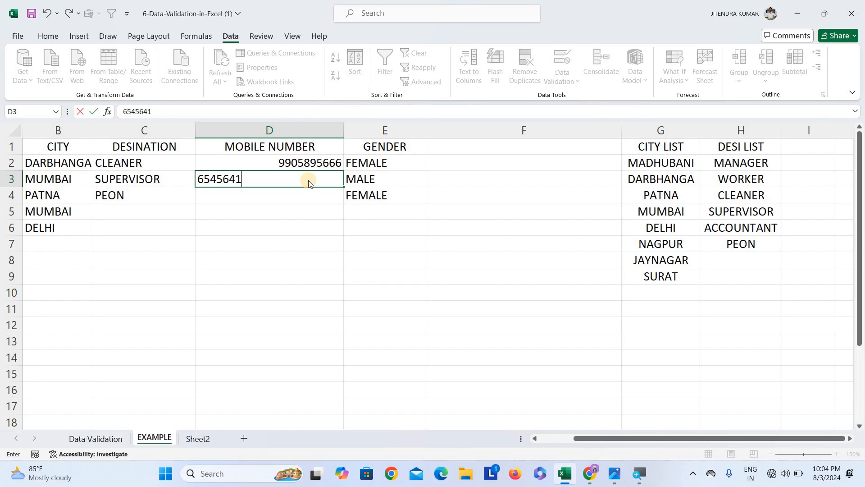
{"action": "key", "text": "Return"}
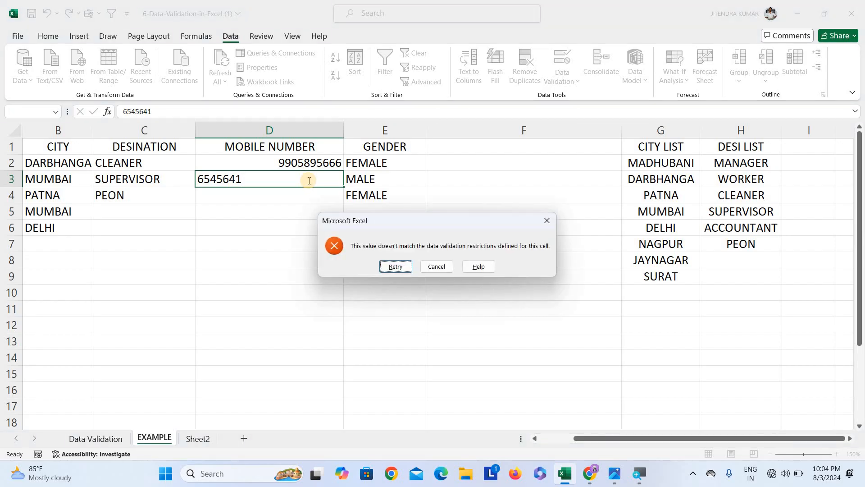
{"action": "key", "text": "Return"}
{"action": "type", "text": "84"}
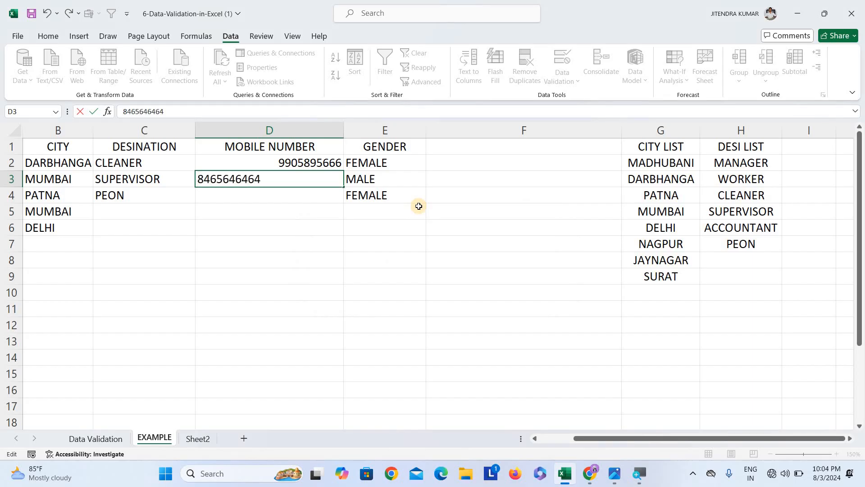
{"action": "key", "text": "Return"}
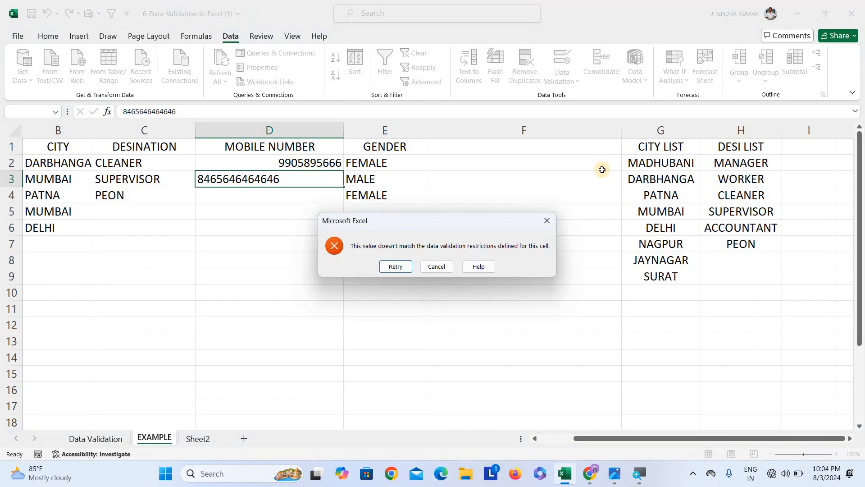
{"action": "key", "text": "Return"}
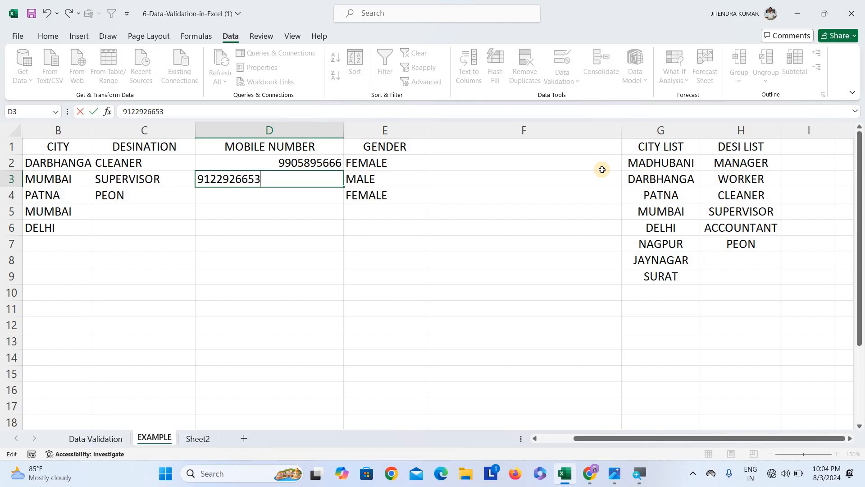
{"action": "key", "text": "Return"}
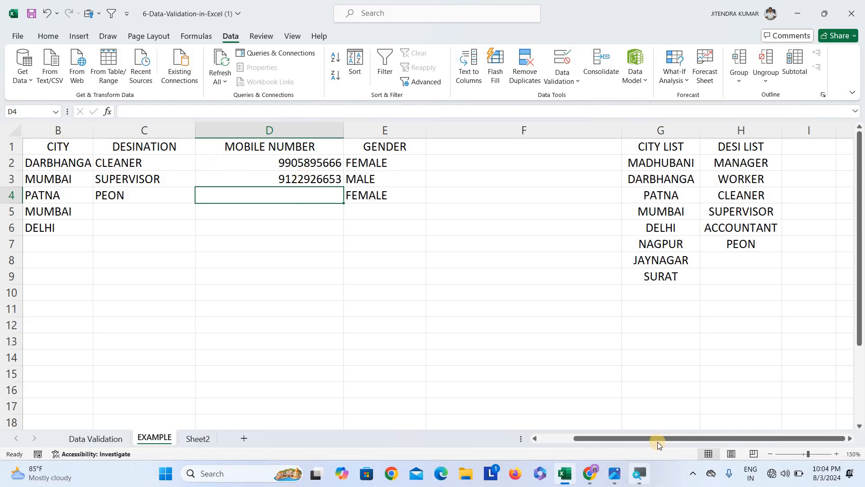
Center-align the table in A1:E8
{"action": "left_click", "coordinate": [539, 440]}
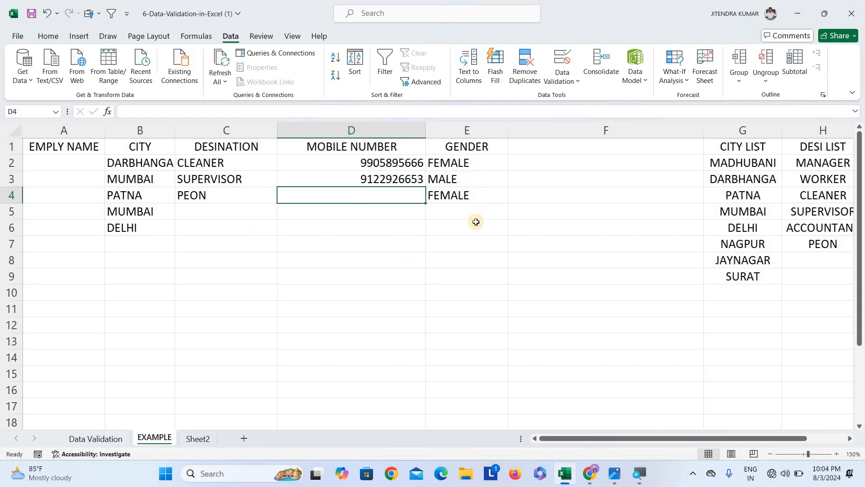
{"action": "left_click_drag", "start_coordinate": [63, 144], "coordinate": [275, 196]}
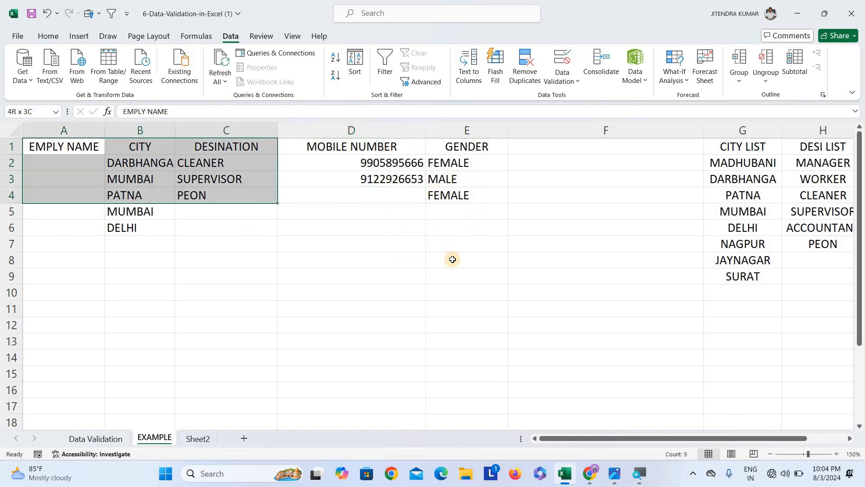
{"action": "left_click_drag", "start_coordinate": [453, 259], "coordinate": [453, 261]}
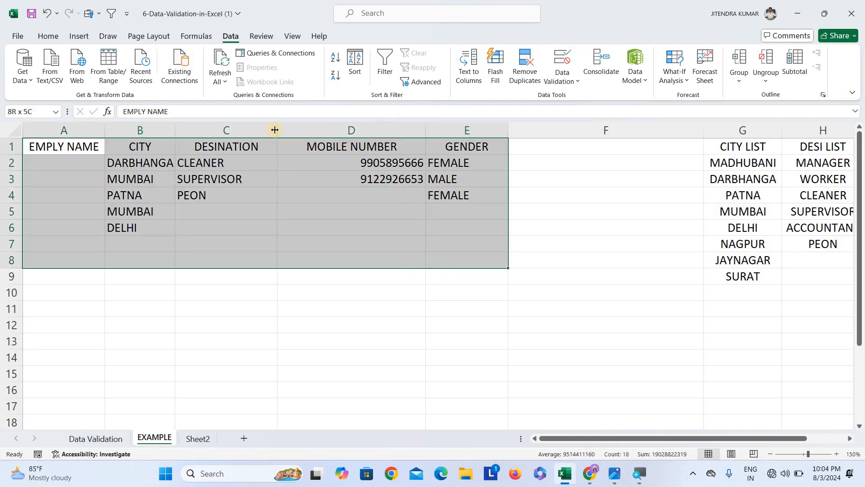
{"action": "left_click", "coordinate": [49, 36]}
{"action": "left_click", "coordinate": [264, 75]}
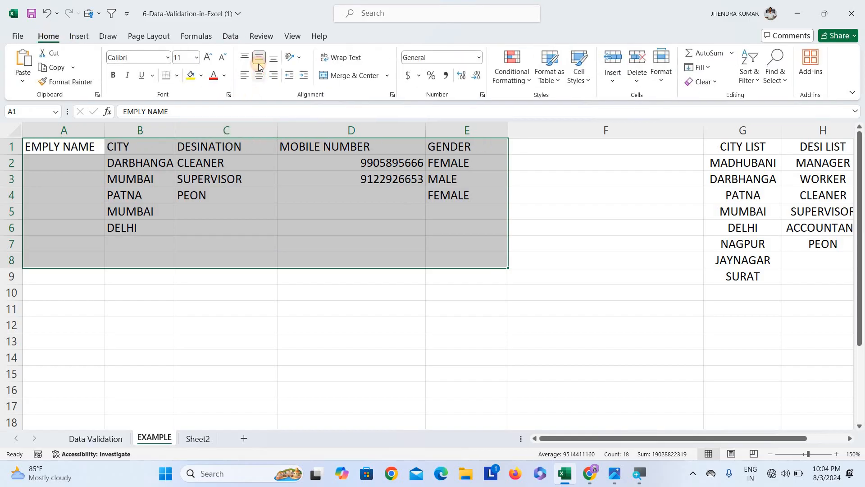
{"action": "left_click", "coordinate": [274, 58]}
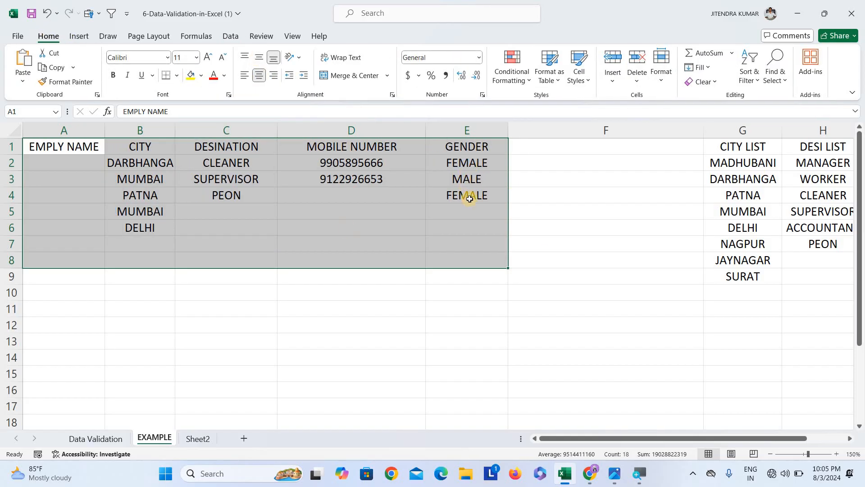
{"action": "left_click", "coordinate": [410, 227]}
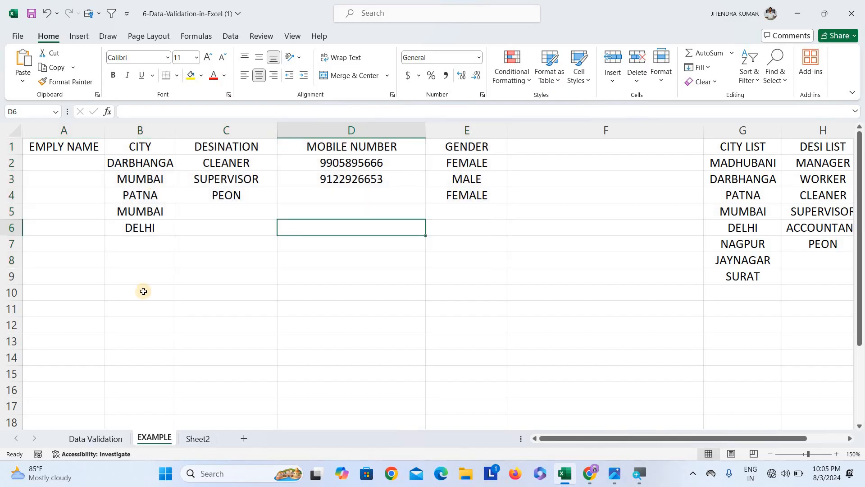
Switch to the Data Validation sheet
{"action": "left_click", "coordinate": [97, 438]}
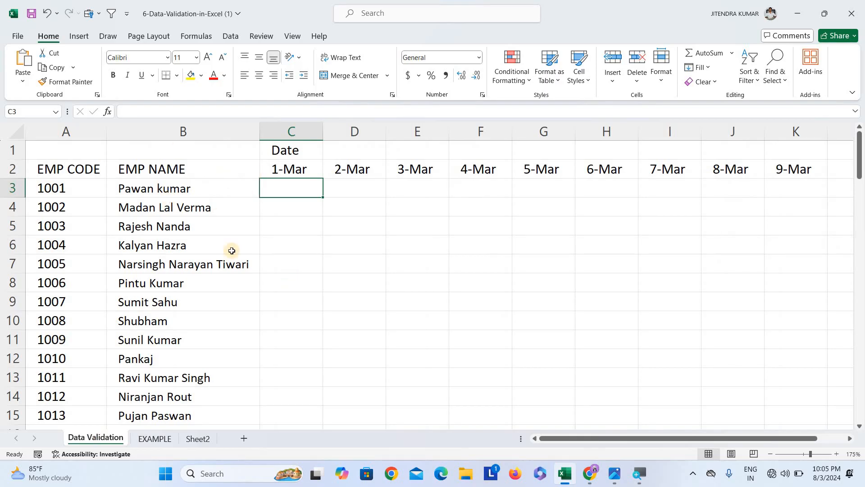
Scroll through the employee attendance list on the Data Validation sheet
{"action": "left_click", "coordinate": [367, 256]}
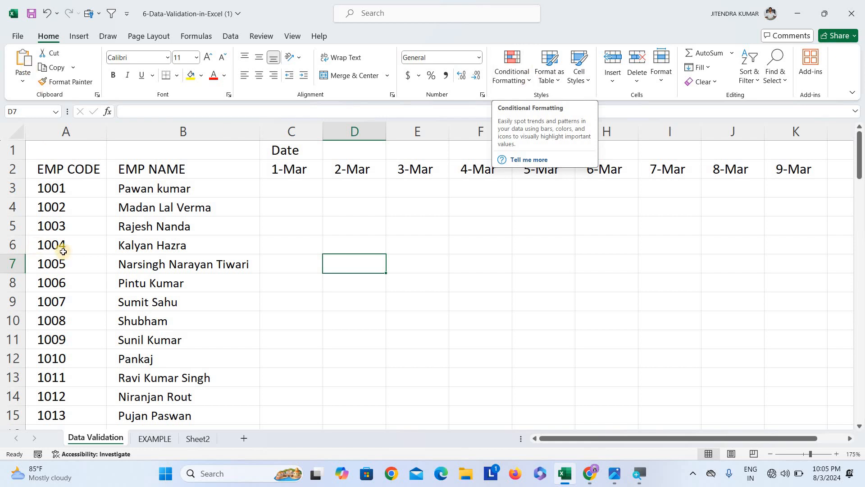
{"action": "scroll", "coordinate": [75, 307], "scroll_direction": "down", "scroll_amount": 13}
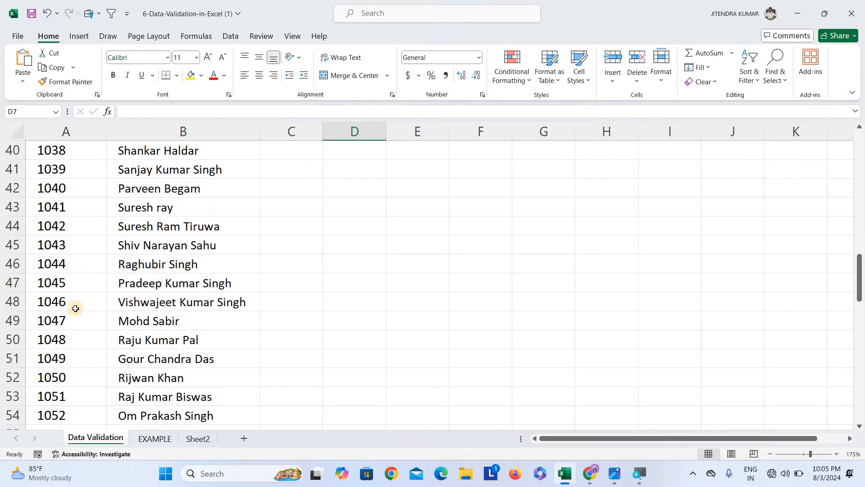
{"action": "scroll", "coordinate": [73, 307], "scroll_direction": "up", "scroll_amount": 13}
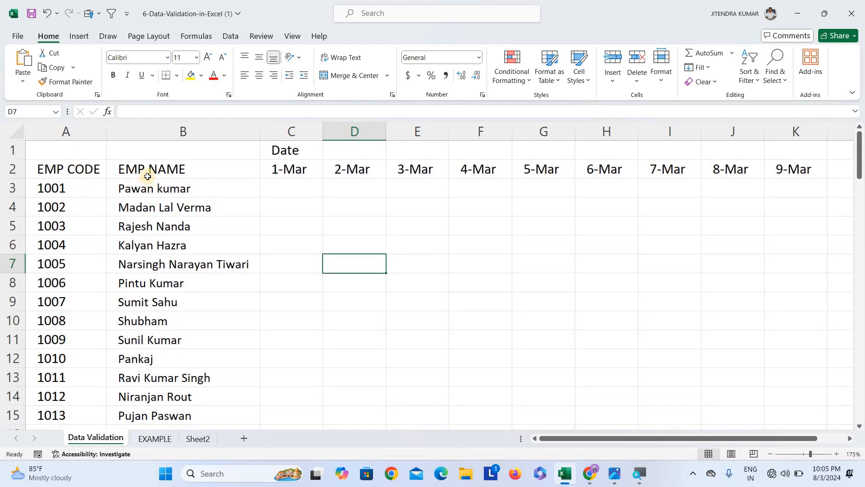
{"action": "scroll", "coordinate": [185, 238], "scroll_direction": "down", "scroll_amount": 14}
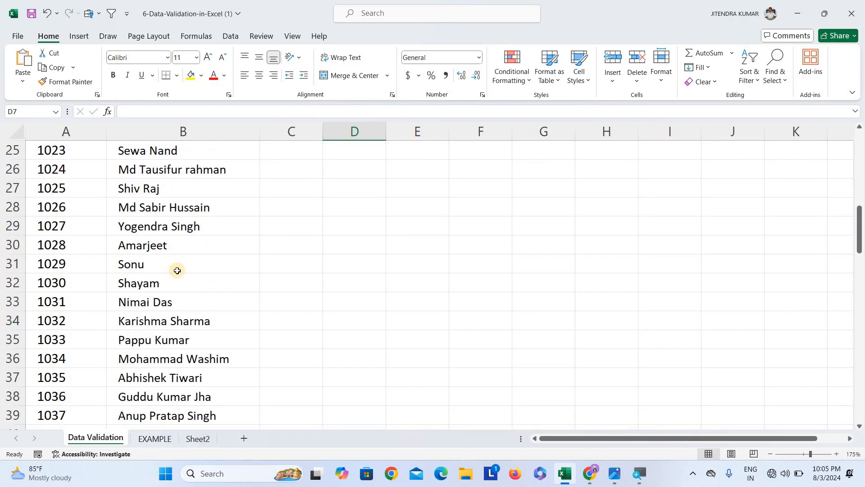
{"action": "scroll", "coordinate": [150, 356], "scroll_direction": "down", "scroll_amount": 13}
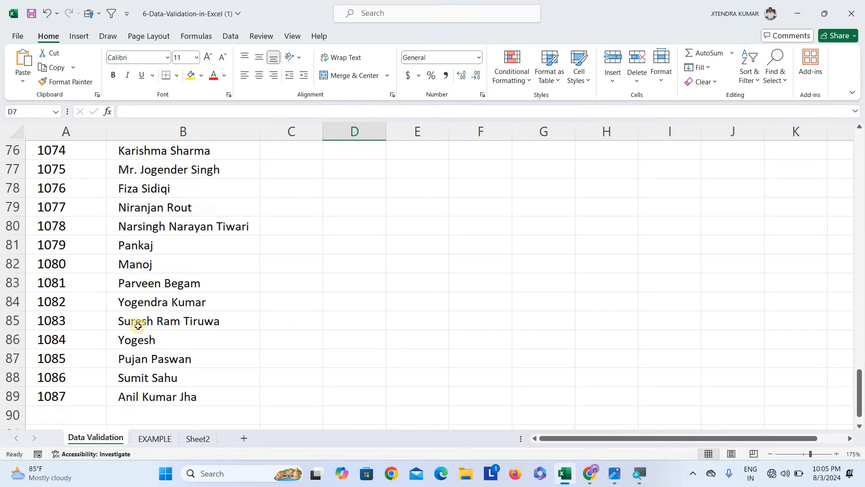
{"action": "scroll", "coordinate": [202, 306], "scroll_direction": "up", "scroll_amount": 6}
{"action": "scroll", "coordinate": [202, 305], "scroll_direction": "up", "scroll_amount": 20}
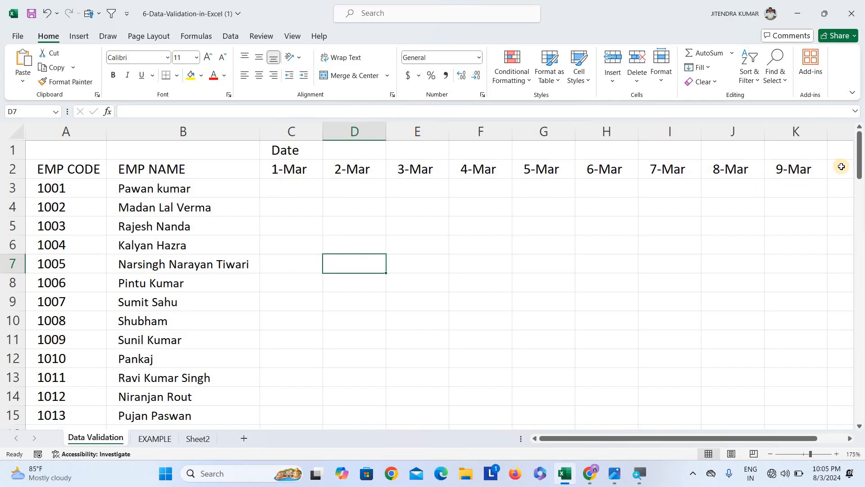
Enter the sample attendance codes A, P and WF in C3, D3 and E3
{"action": "left_click", "coordinate": [296, 188]}
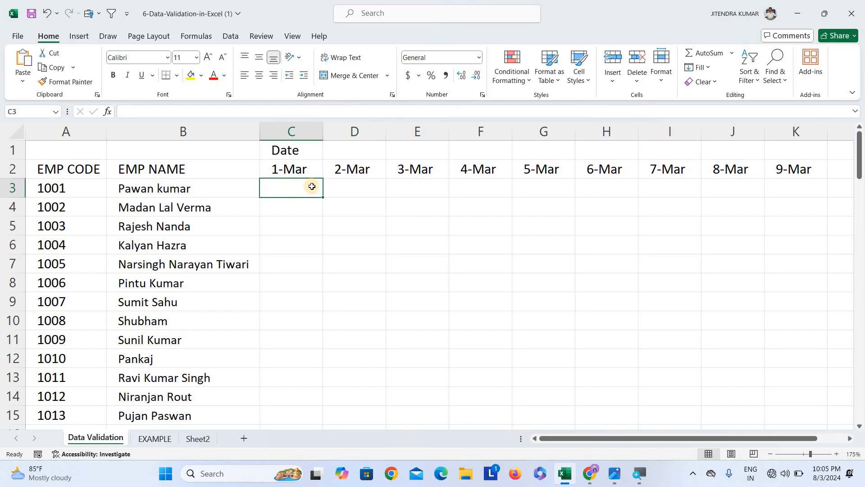
{"action": "type", "text": "A"}
{"action": "left_click", "coordinate": [361, 187]}
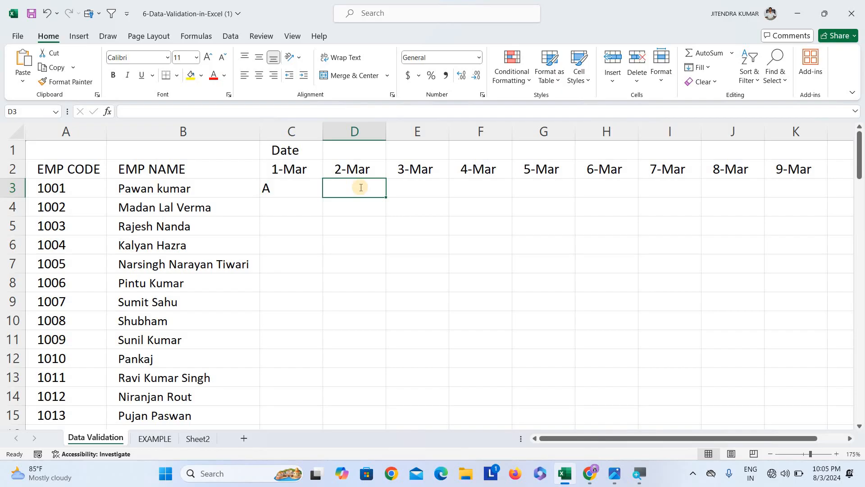
{"action": "type", "text": "P"}
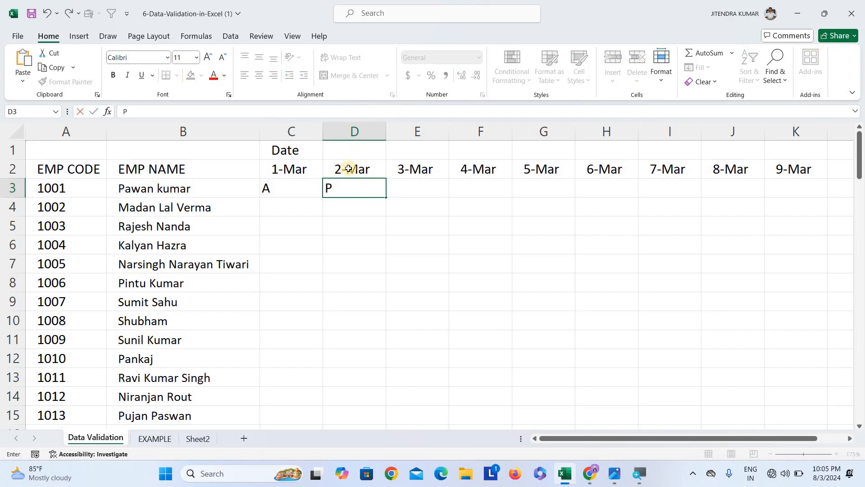
{"action": "left_click", "coordinate": [422, 190]}
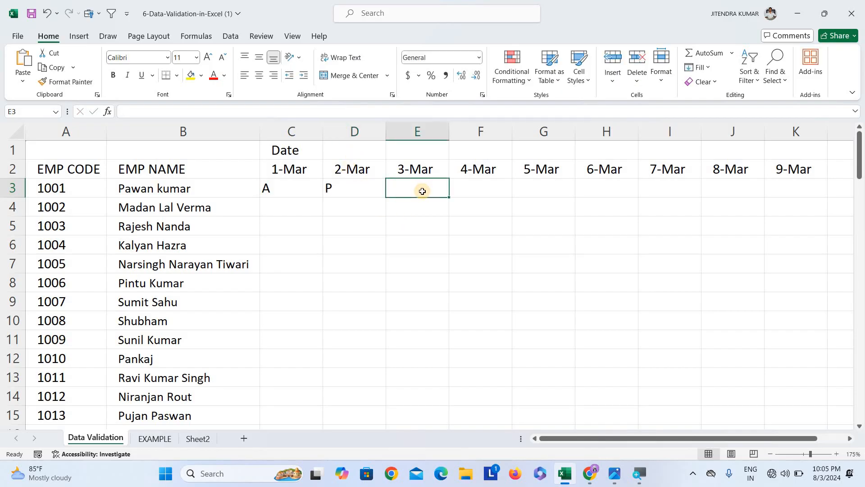
{"action": "type", "text": "WF"}
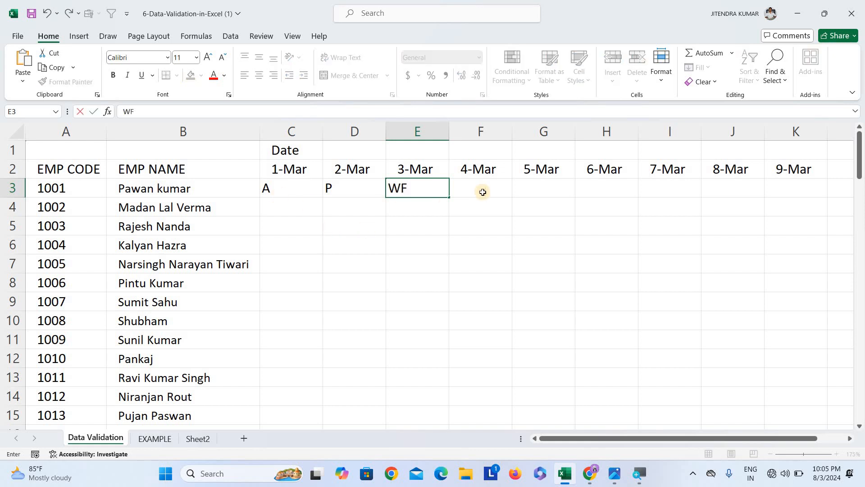
{"action": "left_click", "coordinate": [474, 205]}
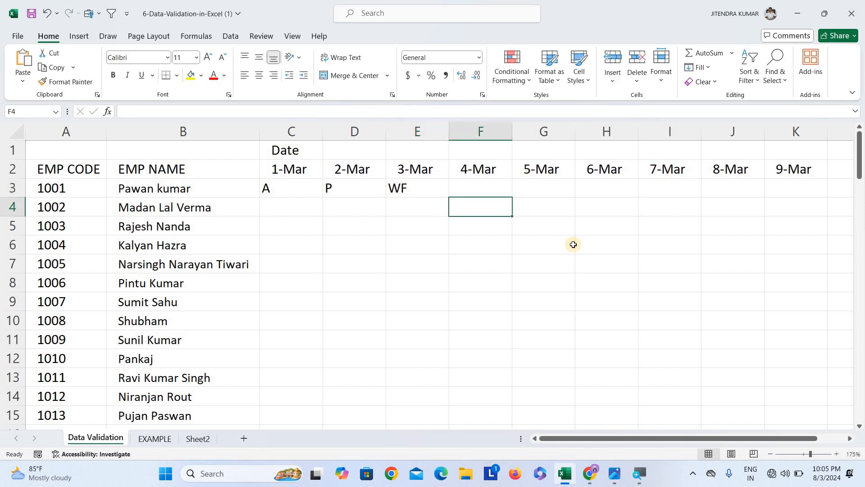
Clear the sample codes from C3:E3
{"action": "left_click_drag", "start_coordinate": [285, 194], "coordinate": [402, 190]}
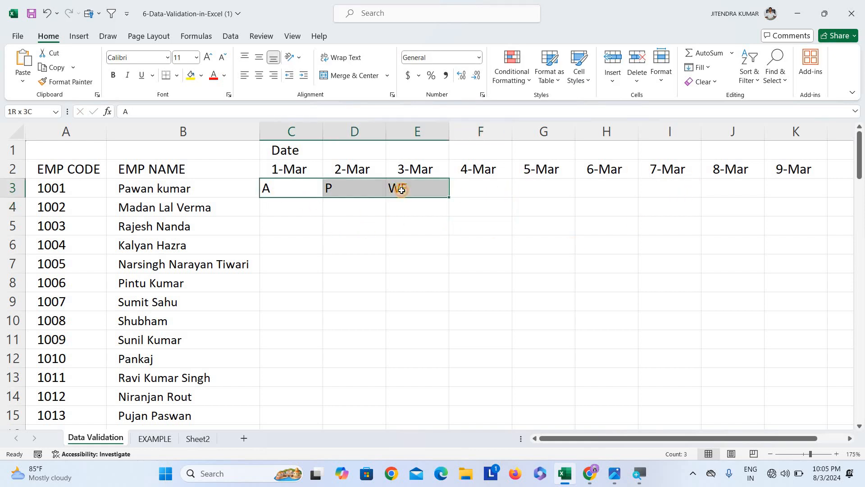
{"action": "key", "text": "Delete"}
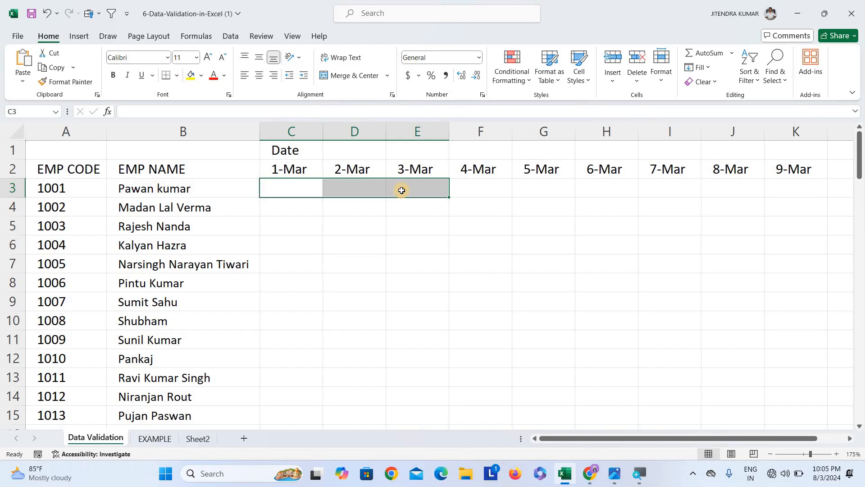
{"action": "left_click", "coordinate": [419, 227]}
{"action": "left_click", "coordinate": [278, 187]}
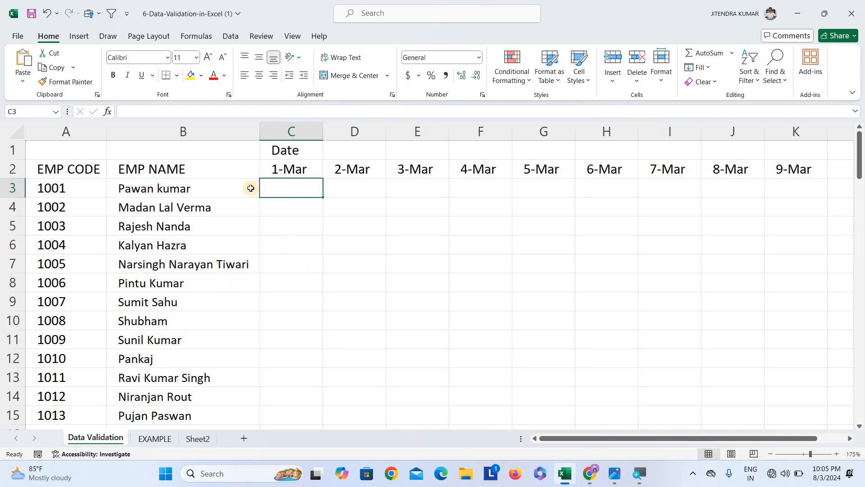
Open the Data ribbon with a cell of the attendance grid selected
{"action": "left_click", "coordinate": [375, 275]}
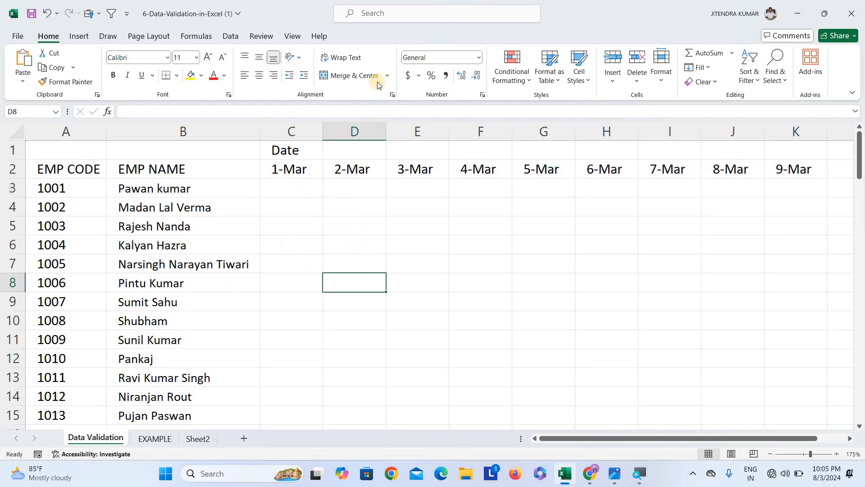
{"action": "left_click", "coordinate": [226, 38]}
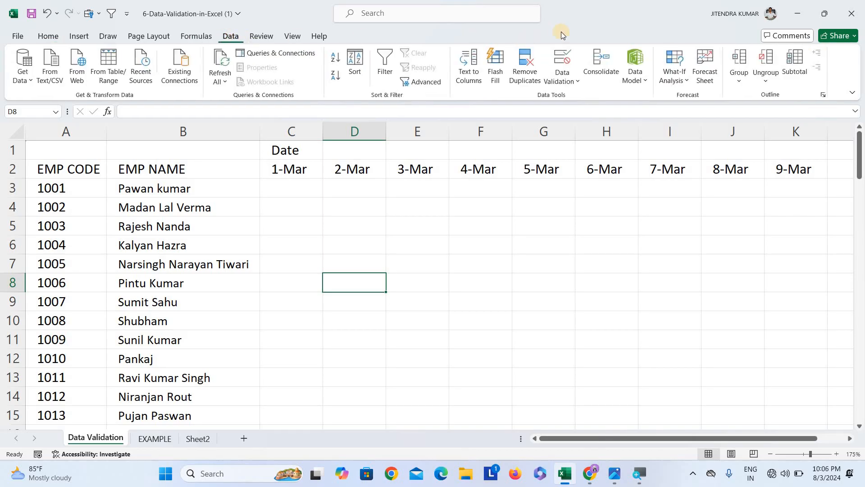
{"action": "left_click", "coordinate": [402, 246]}
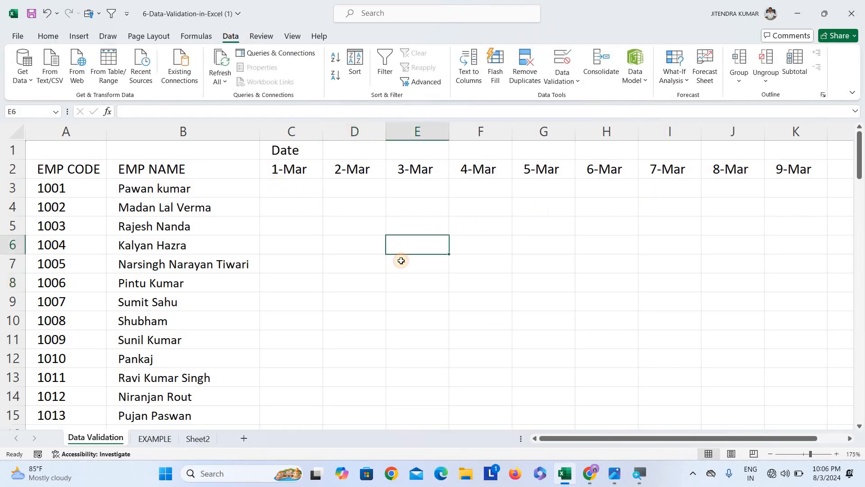
{"action": "left_click_drag", "start_coordinate": [280, 188], "coordinate": [565, 236]}
{"action": "scroll", "coordinate": [565, 236], "scroll_direction": "up", "scroll_amount": 20}
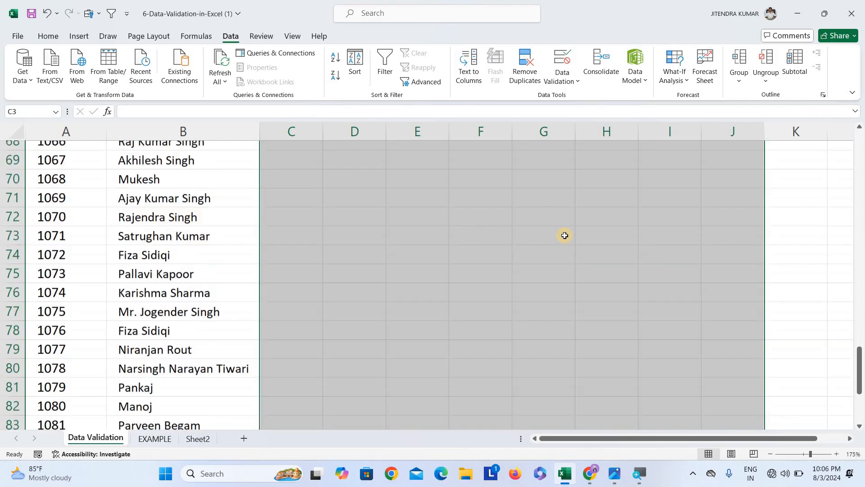
{"action": "scroll", "coordinate": [557, 227], "scroll_direction": "up", "scroll_amount": 4}
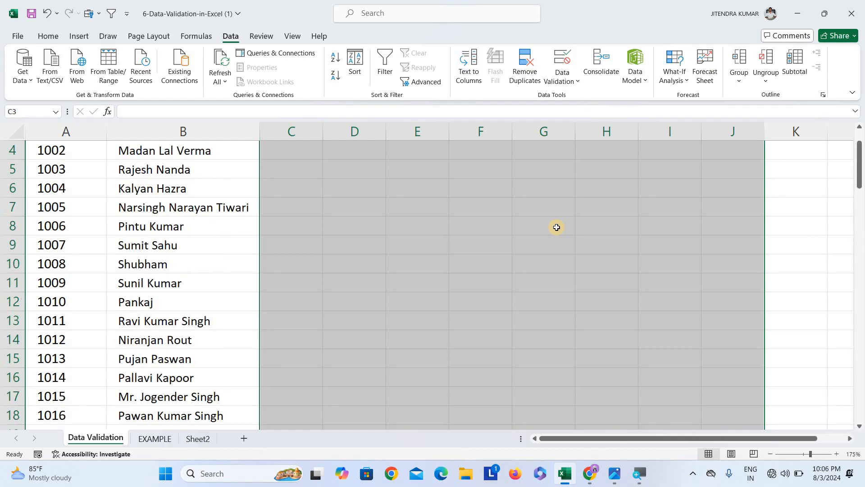
{"action": "left_click", "coordinate": [382, 247]}
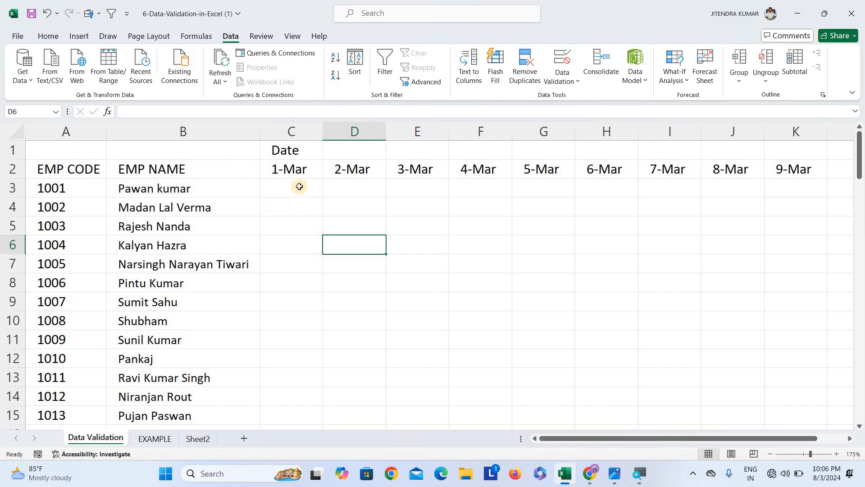
Select the whole attendance table from the EMP NAME header B2 down to K89
{"action": "left_click", "coordinate": [187, 172]}
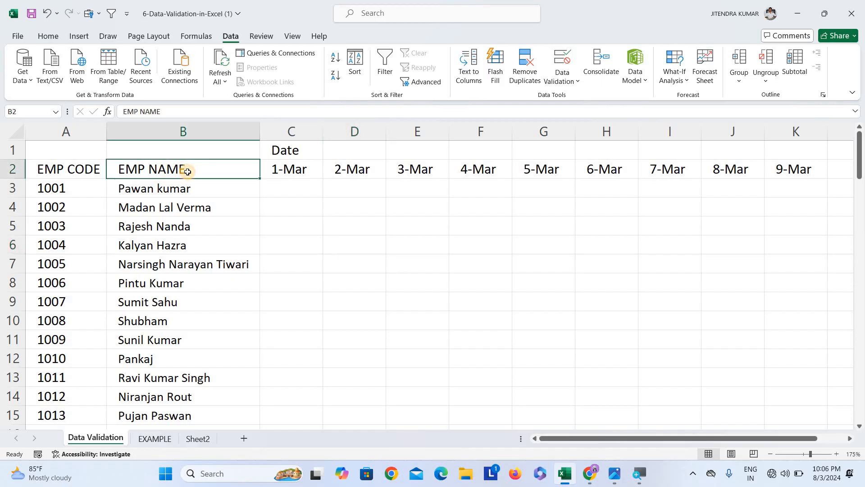
{"action": "scroll", "coordinate": [174, 264], "scroll_direction": "down", "scroll_amount": 11}
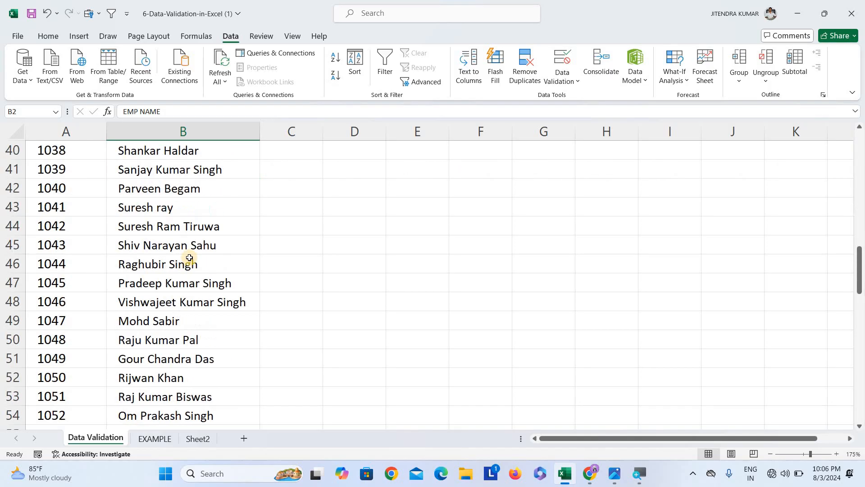
{"action": "scroll", "coordinate": [186, 253], "scroll_direction": "up", "scroll_amount": 13}
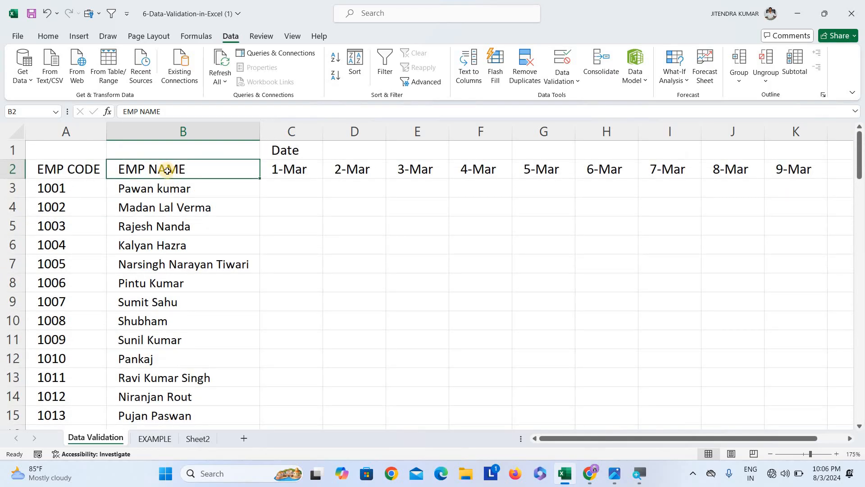
{"action": "key", "text": "ctrl+shift+Down"}
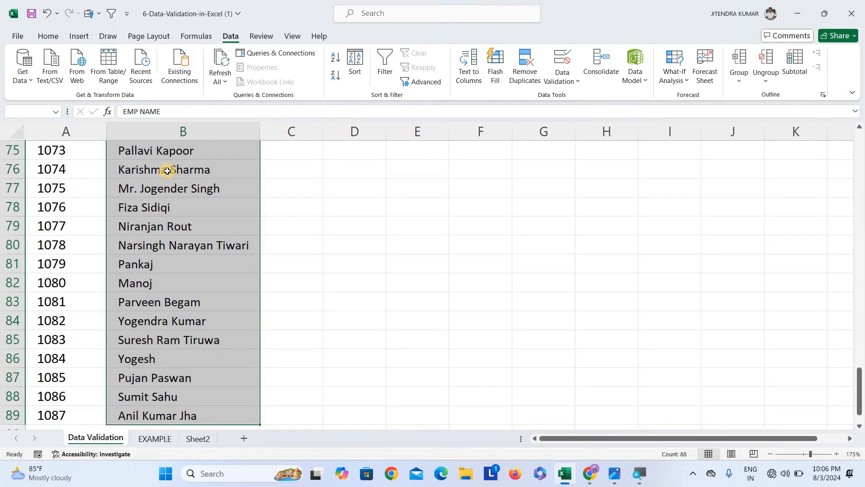
{"action": "key", "text": "ctrl+shift+Right"}
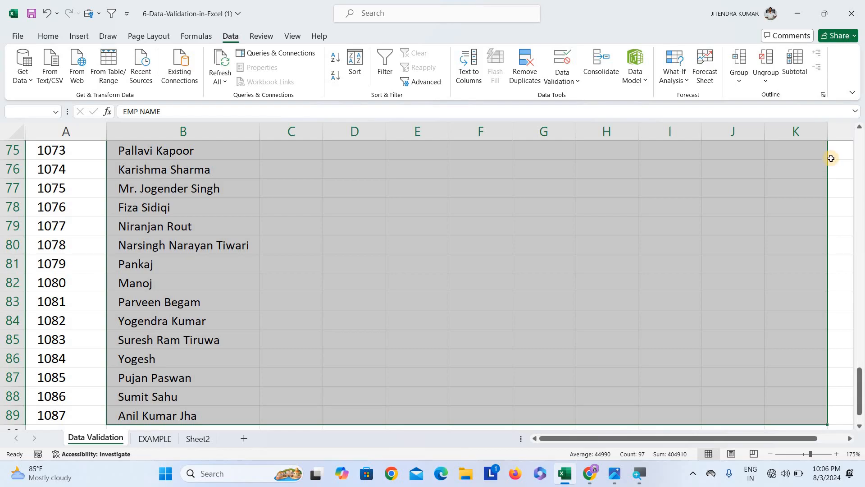
{"action": "key", "text": "ctrl+shift+Up"}
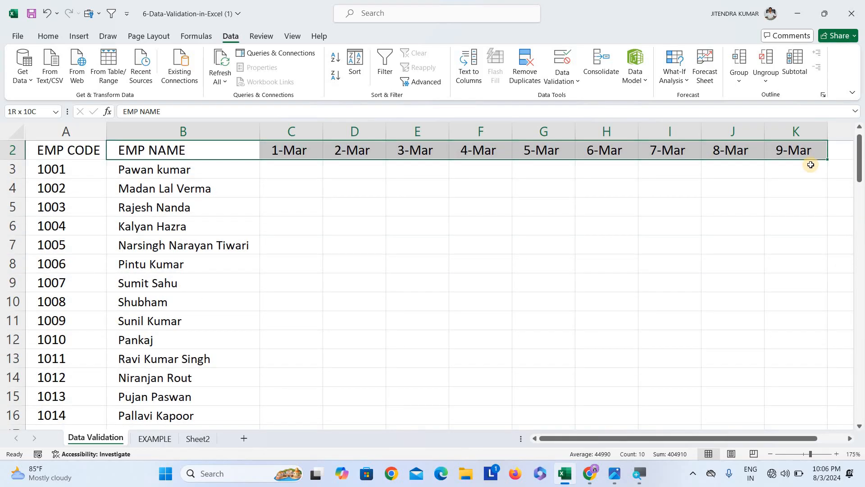
{"action": "key", "text": "ctrl+shift+Down"}
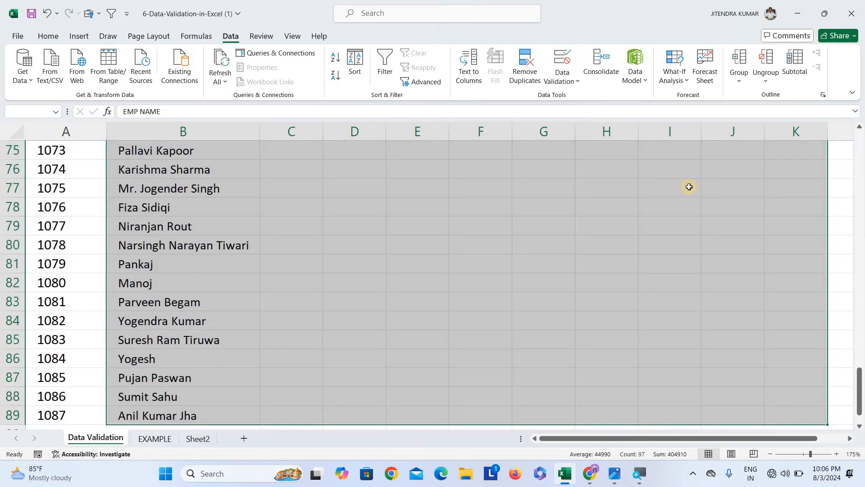
{"action": "scroll", "coordinate": [688, 188], "scroll_direction": "up", "scroll_amount": 10}
{"action": "scroll", "coordinate": [656, 263], "scroll_direction": "up", "scroll_amount": 15}
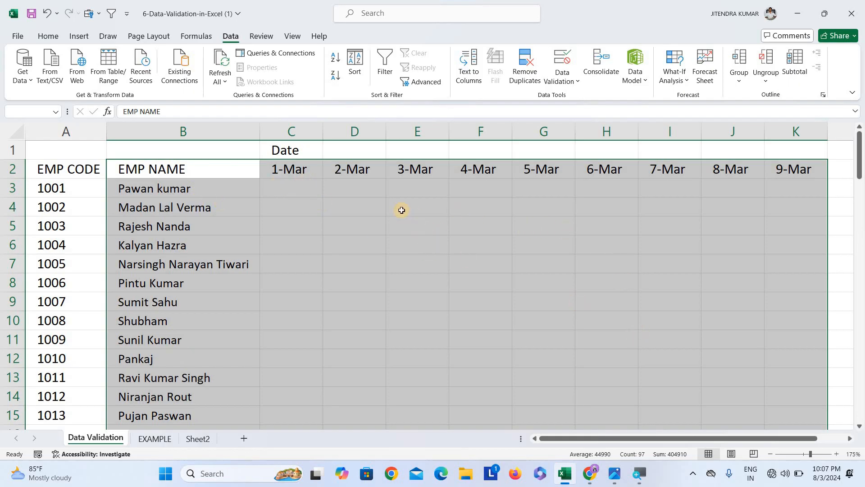
Narrow the selection to the blank cells using Go To Special with Blanks
{"action": "key", "text": "ctrl+g"}
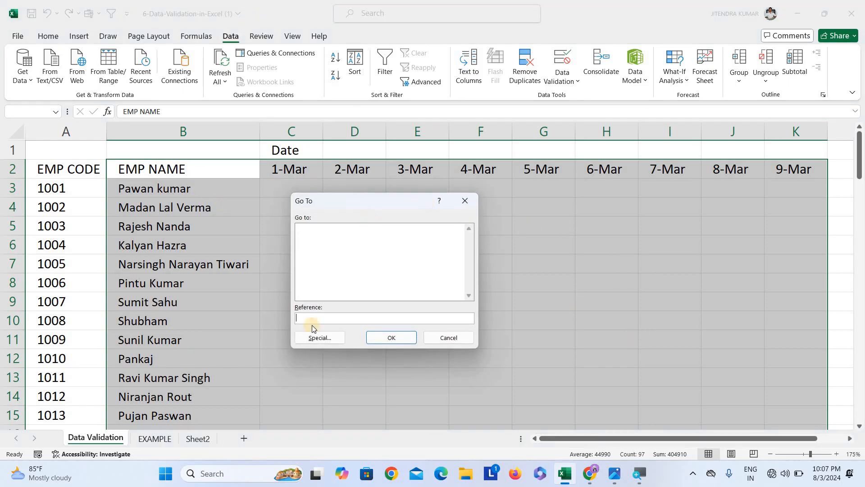
{"action": "left_click", "coordinate": [328, 343]}
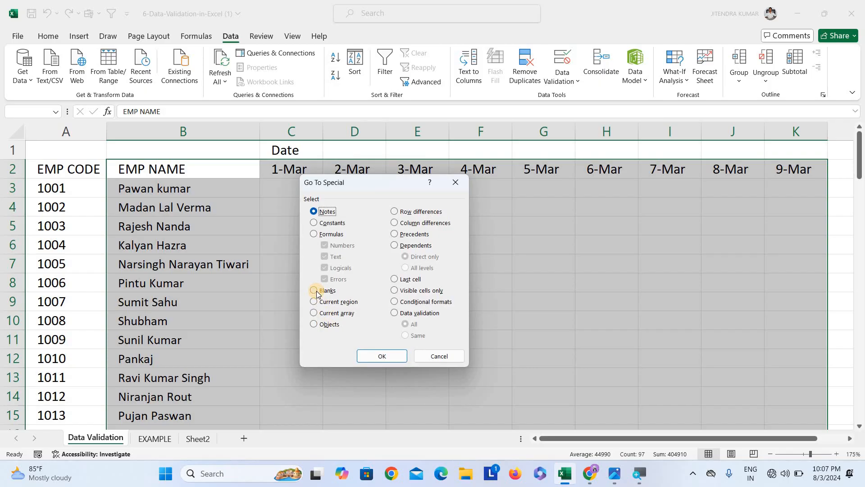
{"action": "left_click", "coordinate": [315, 290]}
{"action": "left_click", "coordinate": [378, 356]}
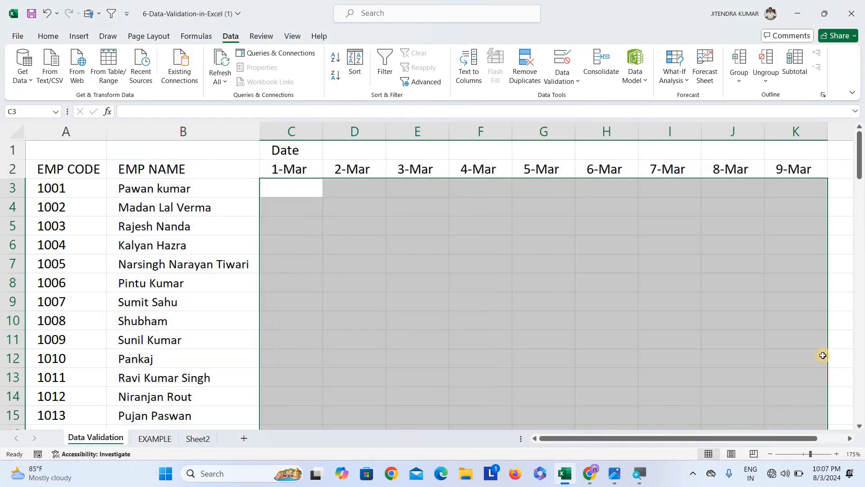
Apply a List data validation with source AB,P,WF,PL to the selected blank attendance cells
{"action": "scroll", "coordinate": [608, 271], "scroll_direction": "down", "scroll_amount": 5}
{"action": "scroll", "coordinate": [527, 311], "scroll_direction": "down", "scroll_amount": 2}
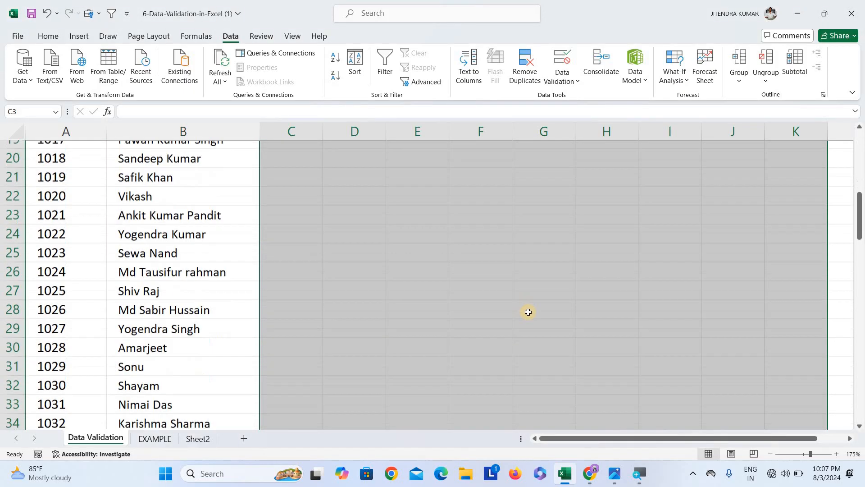
{"action": "scroll", "coordinate": [528, 314], "scroll_direction": "up", "scroll_amount": 7}
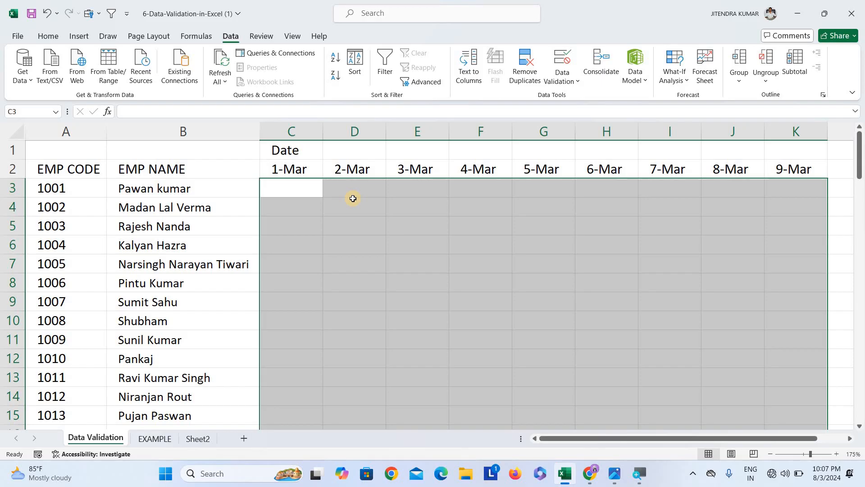
{"action": "left_click", "coordinate": [563, 74]}
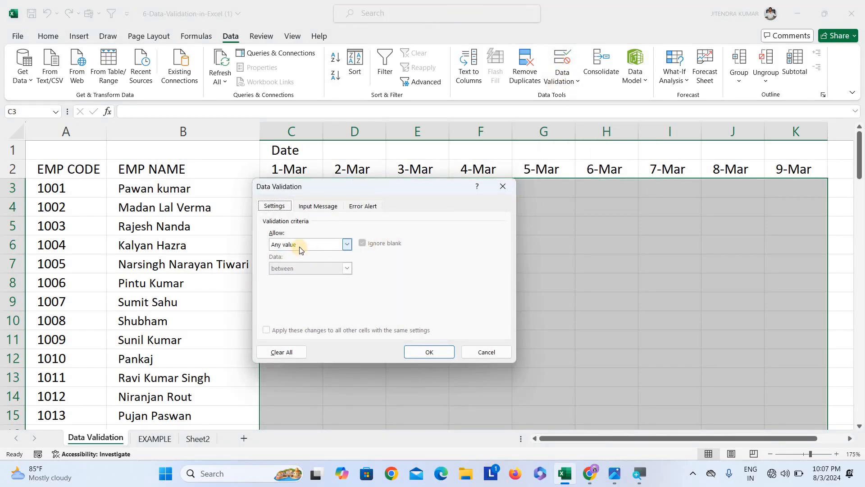
{"action": "left_click", "coordinate": [301, 245]}
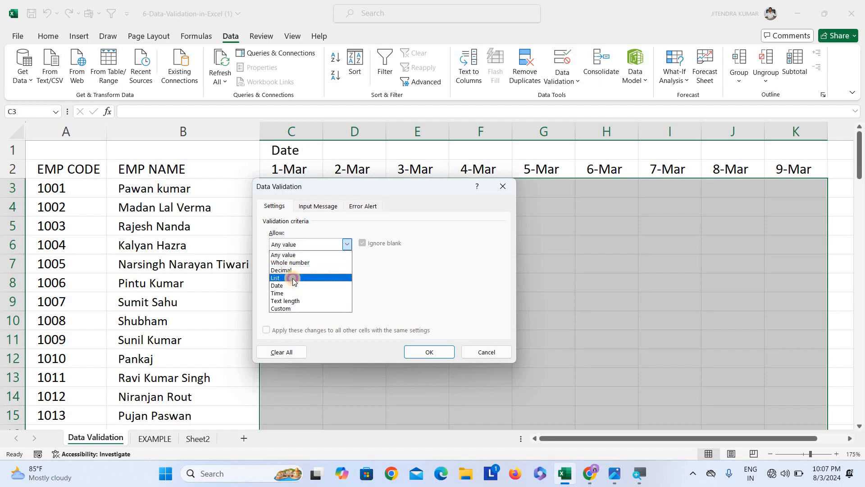
{"action": "left_click", "coordinate": [291, 278]}
{"action": "left_click", "coordinate": [299, 292]}
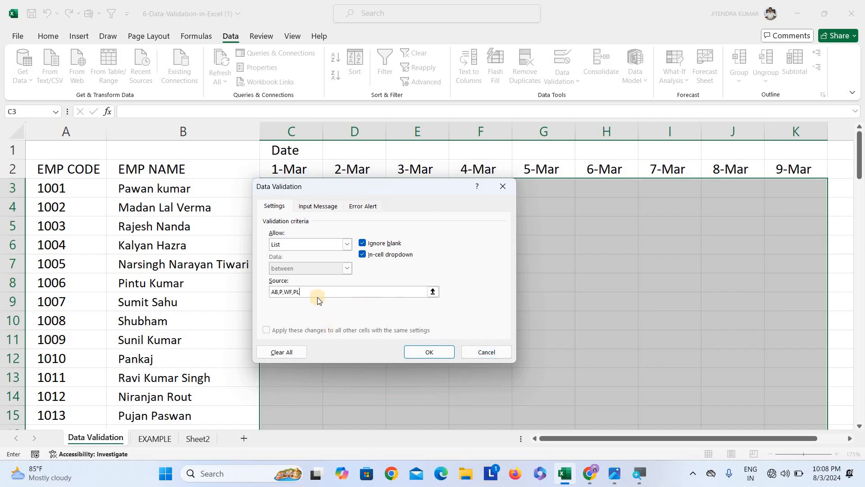
{"action": "left_click", "coordinate": [434, 350]}
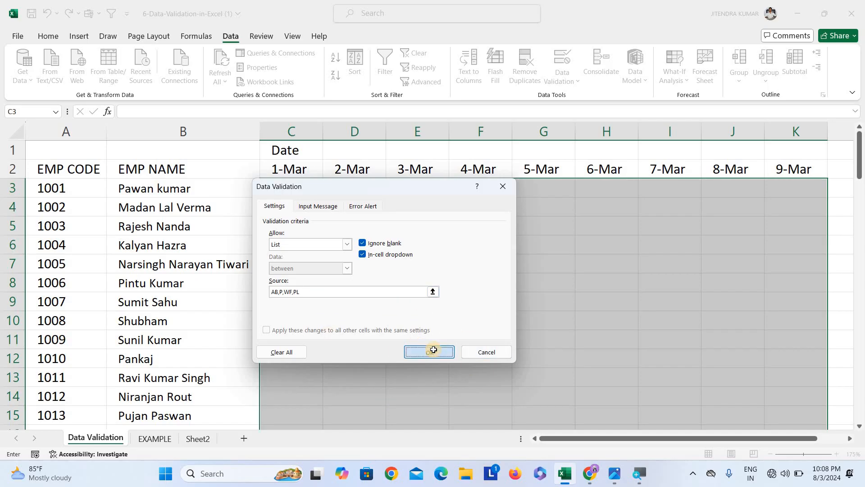
{"action": "left_click", "coordinate": [446, 284]}
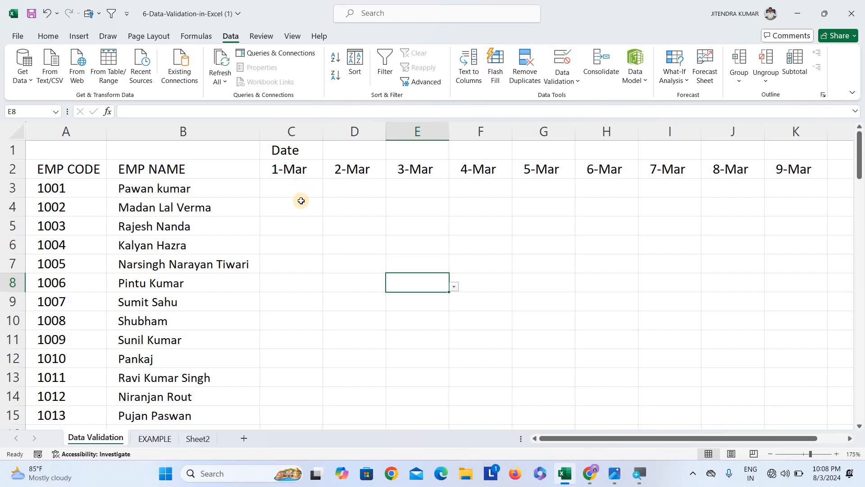
Use the new dropdowns to enter P in C3, AB in D3 and WF in E3
{"action": "left_click", "coordinate": [316, 191]}
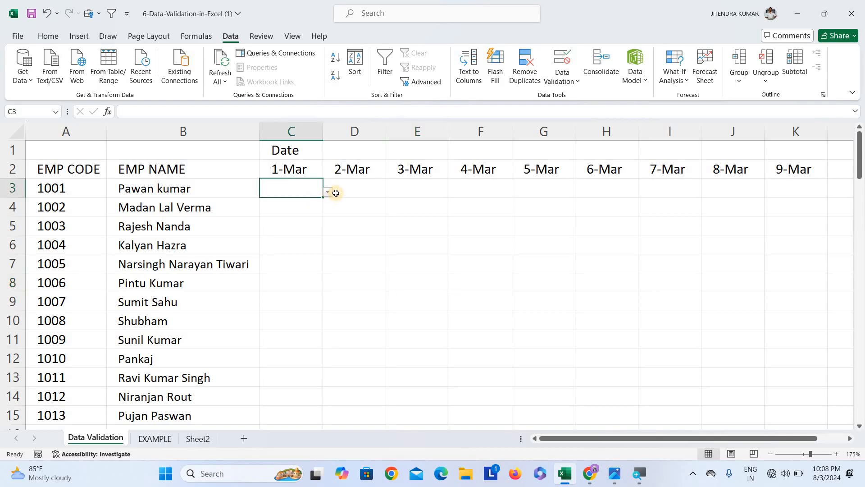
{"action": "left_click", "coordinate": [326, 191]}
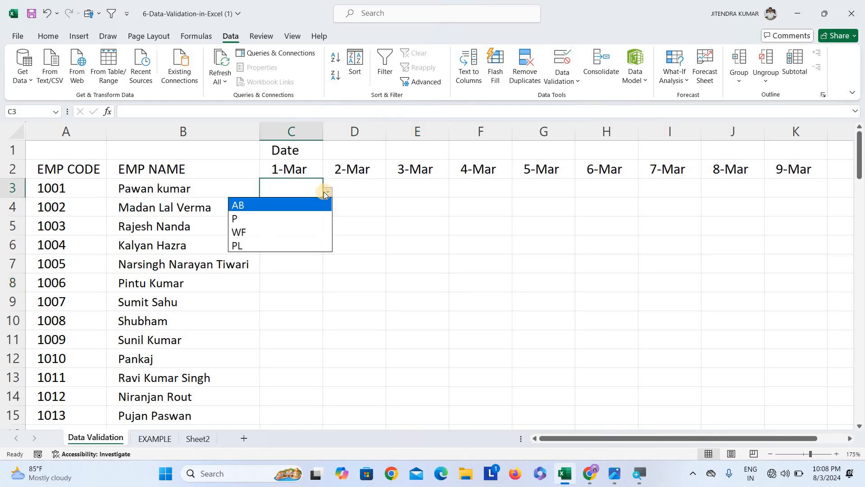
{"action": "left_click", "coordinate": [283, 220]}
{"action": "left_click", "coordinate": [360, 191]}
{"action": "left_click", "coordinate": [390, 191]}
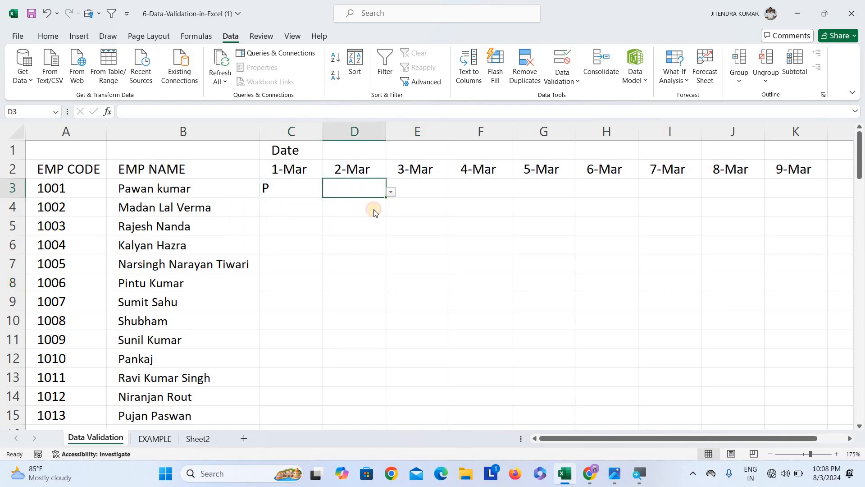
{"action": "left_click", "coordinate": [342, 205]}
{"action": "left_click", "coordinate": [433, 189]}
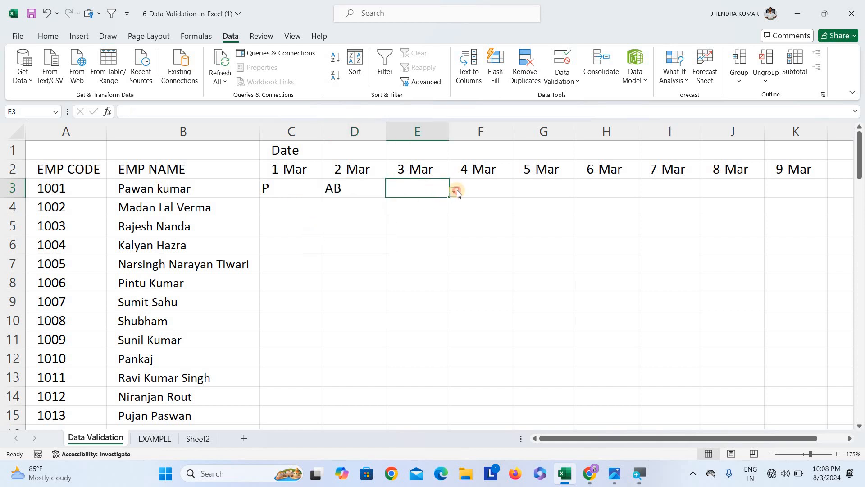
{"action": "left_click", "coordinate": [457, 190]}
{"action": "left_click", "coordinate": [385, 232]}
Pick P for F3 and G3 and WF for H3 from their dropdowns
{"action": "left_click", "coordinate": [481, 191]}
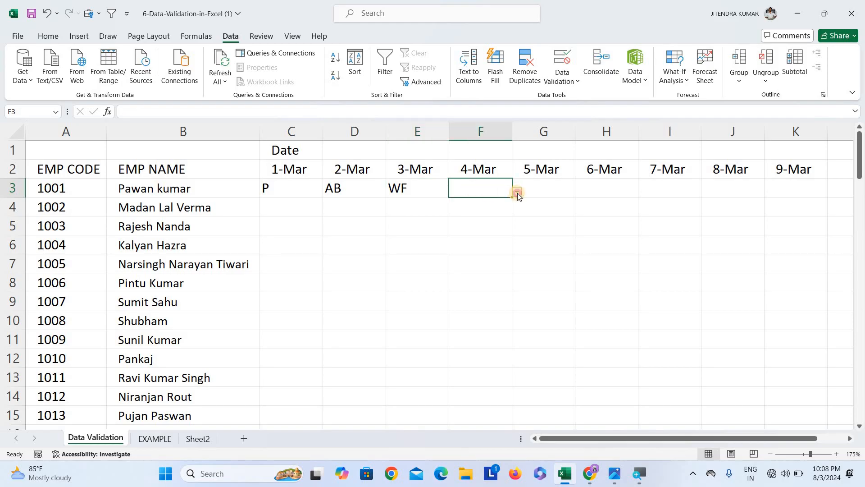
{"action": "left_click", "coordinate": [517, 193]}
{"action": "left_click", "coordinate": [478, 219]}
{"action": "left_click", "coordinate": [566, 194]}
{"action": "left_click", "coordinate": [581, 192]}
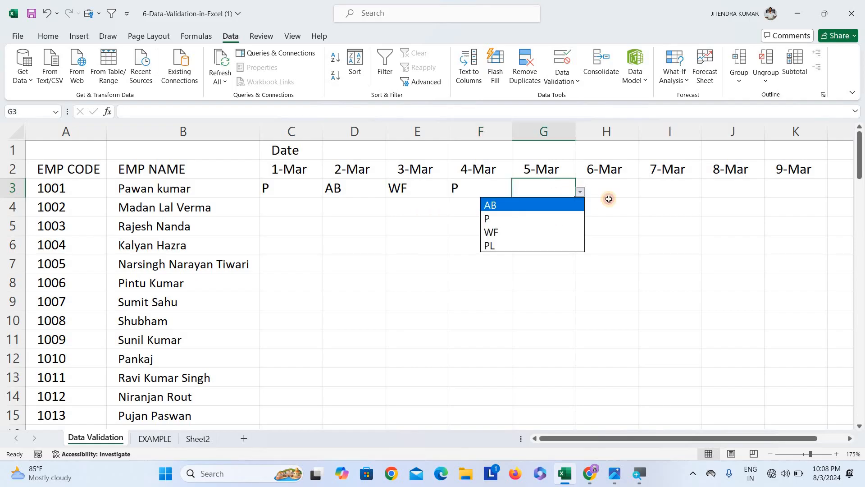
{"action": "left_click", "coordinate": [488, 218]}
{"action": "left_click", "coordinate": [631, 189]}
{"action": "left_click", "coordinate": [645, 193]}
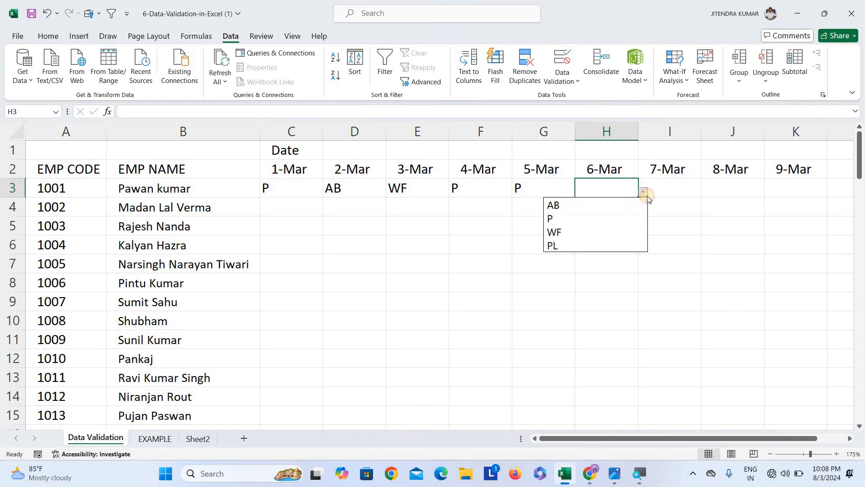
{"action": "left_click", "coordinate": [620, 232]}
Pick WF from the dropdowns for I3 and J3, then switch to the Home ribbon
{"action": "left_click", "coordinate": [694, 189]}
{"action": "left_click", "coordinate": [706, 192]}
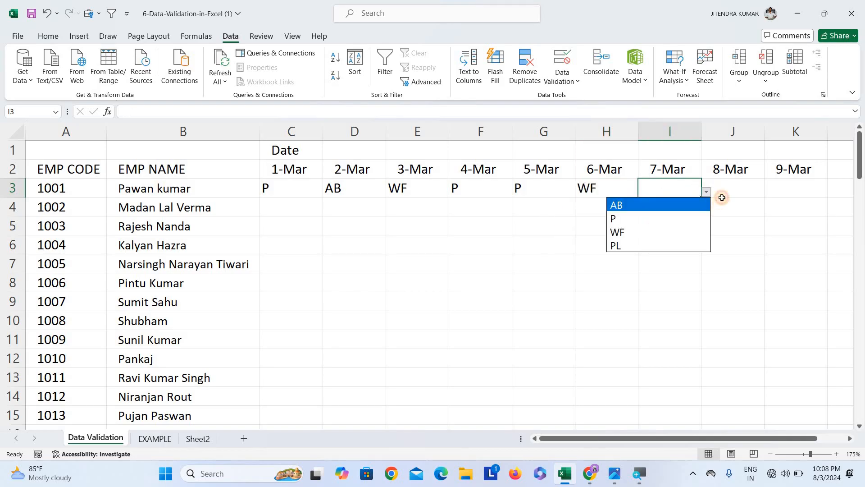
{"action": "left_click", "coordinate": [622, 232]}
{"action": "left_click", "coordinate": [766, 190]}
{"action": "left_click", "coordinate": [767, 190]}
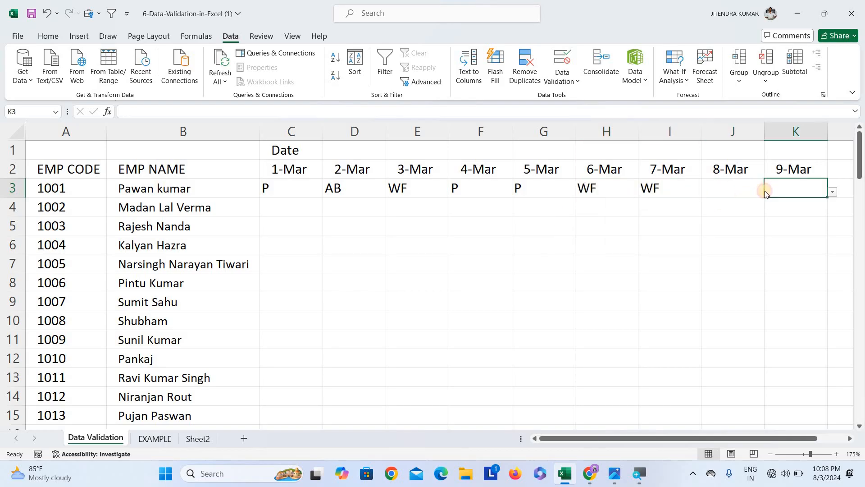
{"action": "left_click", "coordinate": [763, 189]}
{"action": "left_click", "coordinate": [769, 191]}
{"action": "left_click", "coordinate": [700, 231]}
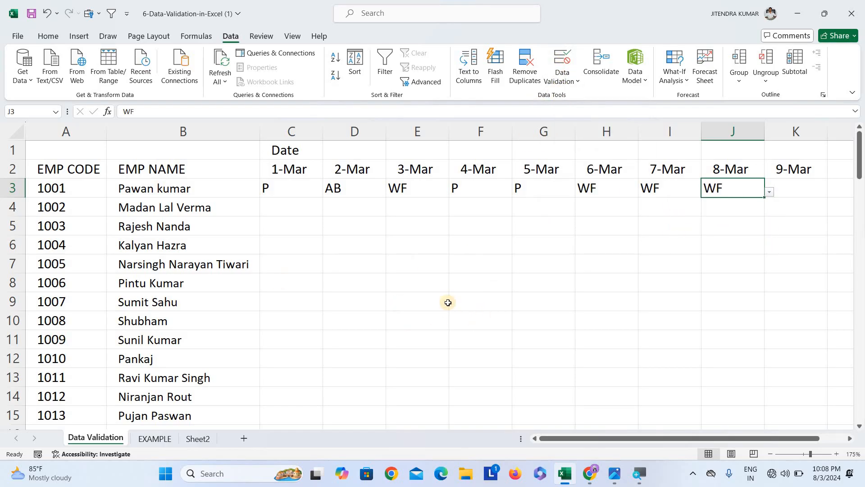
{"action": "left_click", "coordinate": [49, 43]}
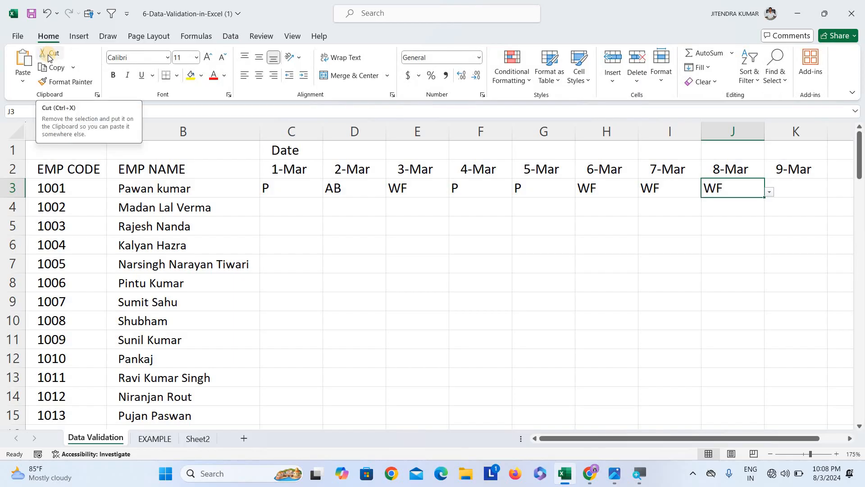